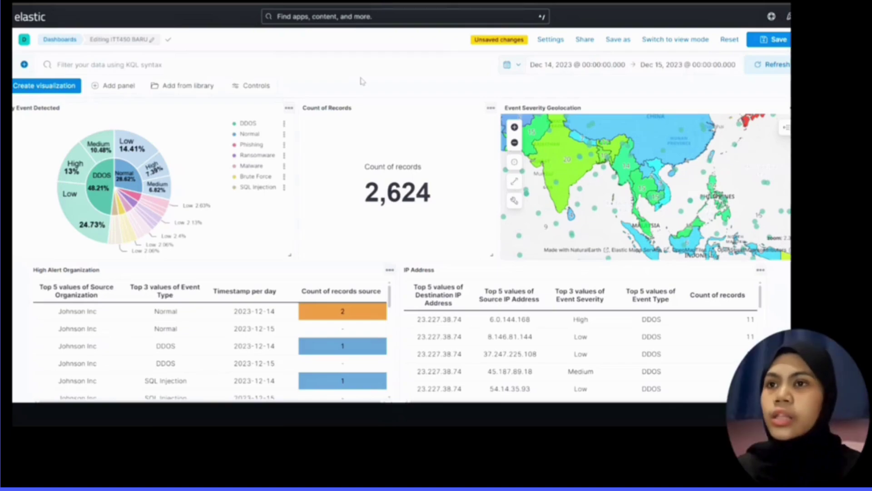
# - Look over the dashboard panels, then open the Risky Event Detected pie chart in the full Lens editor
pyautogui.scroll(-4, 362, 81)
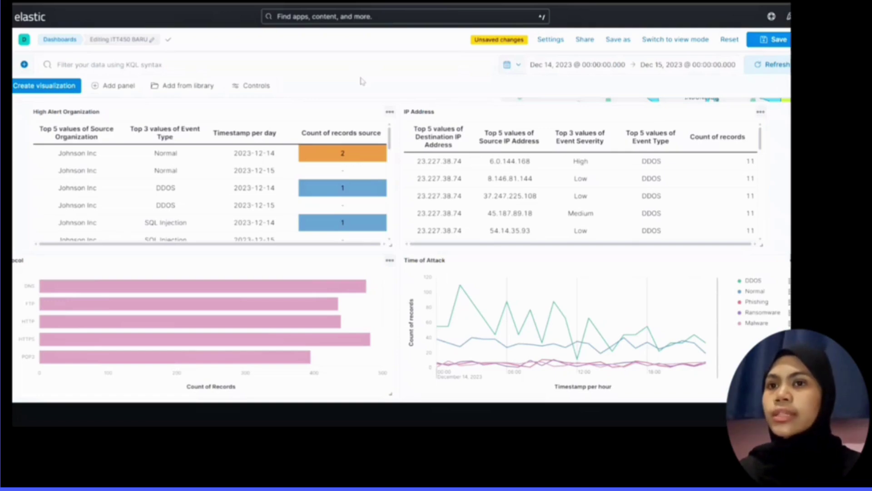
pyautogui.scroll(4, 362, 81)
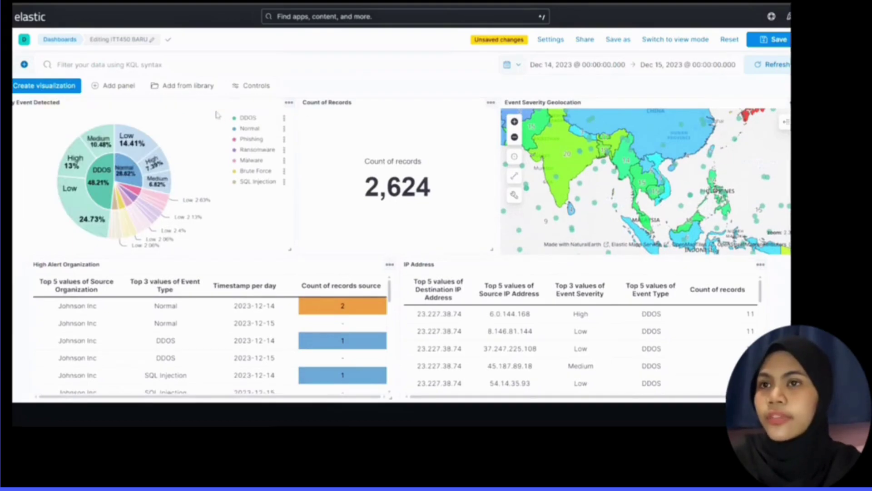
pyautogui.click(290, 102)
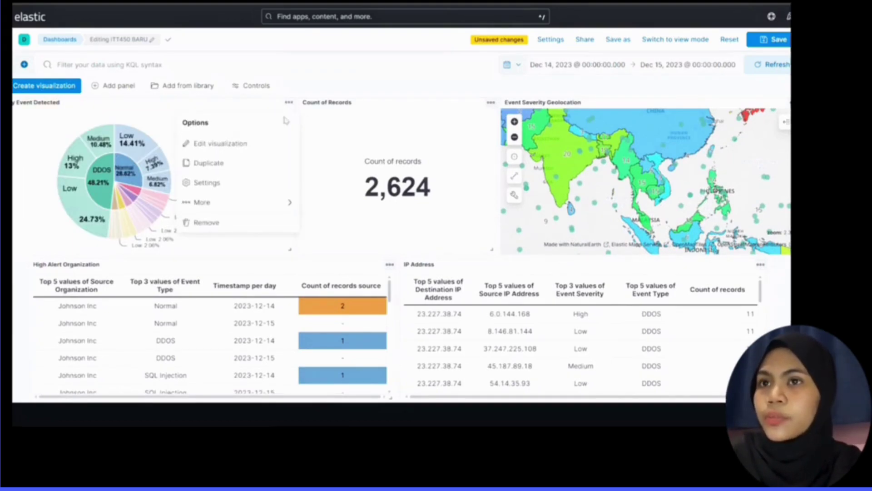
pyautogui.click(271, 143)
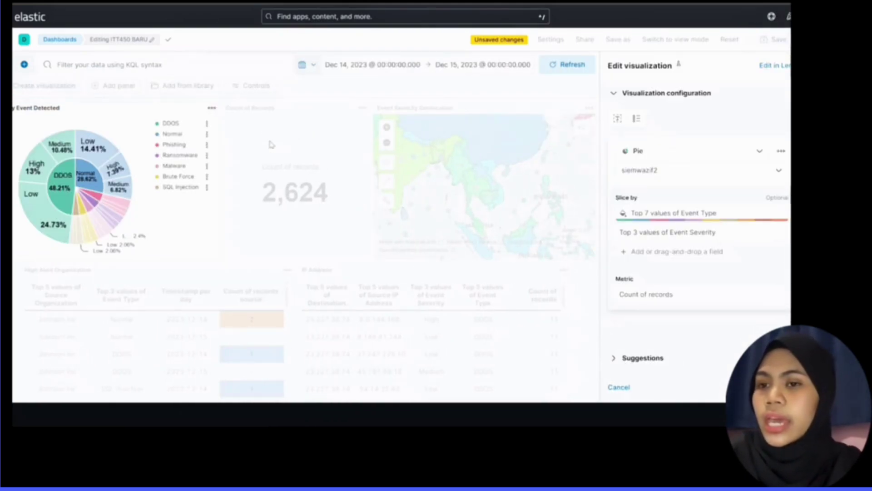
pyautogui.click(774, 66)
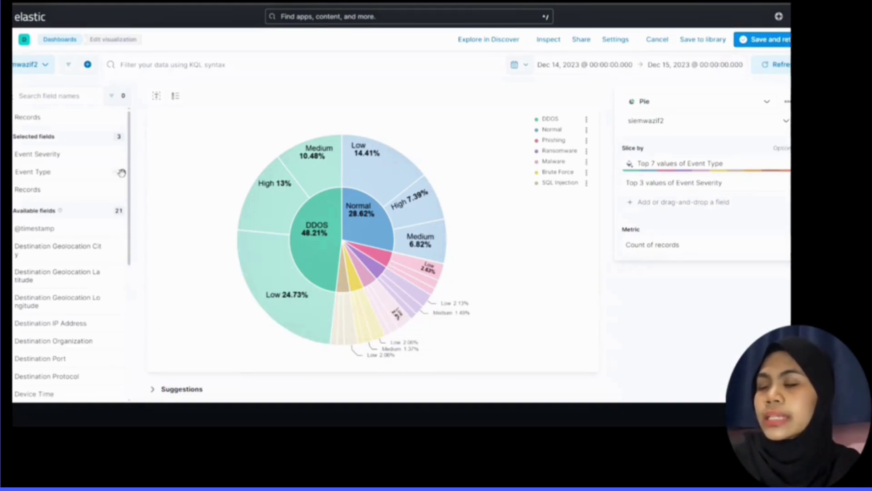
# - Open the Count of Records metric from the dashboard in the full Lens editor
pyautogui.click(491, 108)
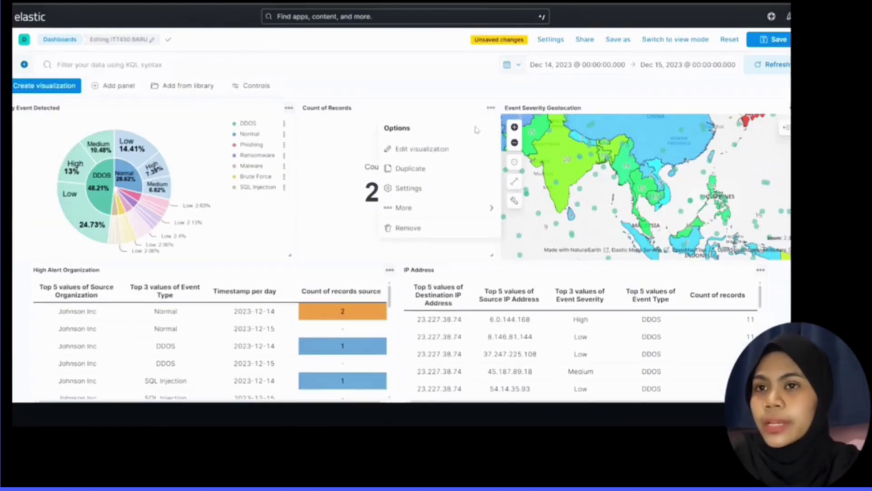
pyautogui.click(469, 148)
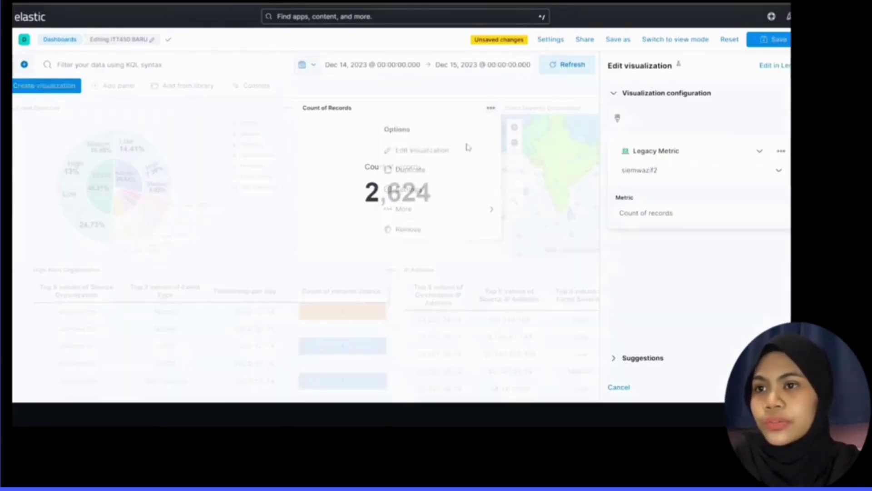
pyautogui.click(775, 66)
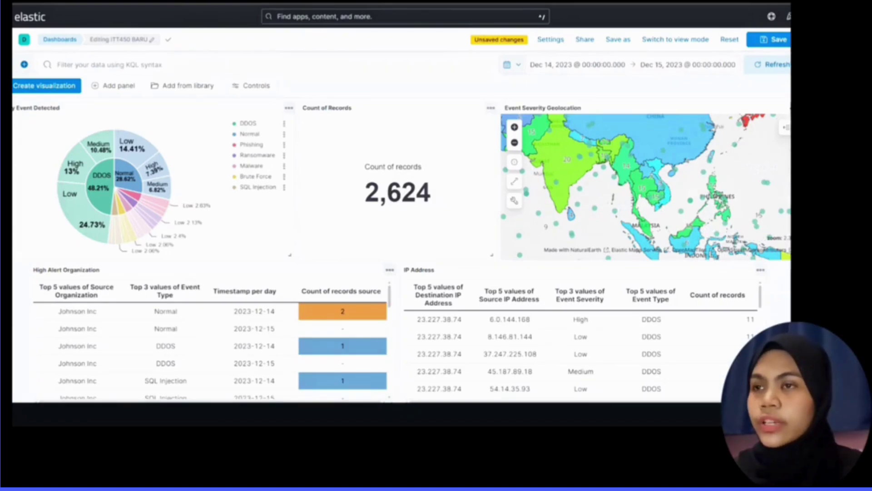
# - Open the Event Severity Geolocation map for editing, inspect country counts and the layer legend, and return to the dashboard
pyautogui.click(793, 108)
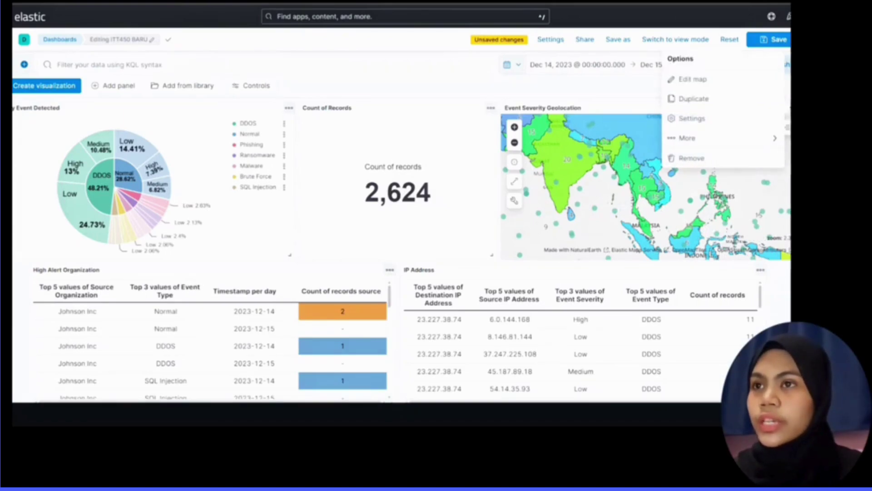
pyautogui.click(693, 79)
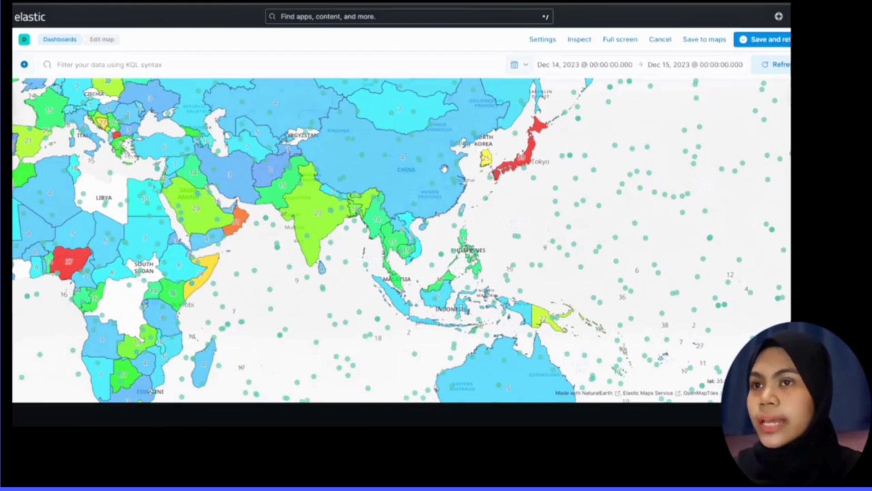
pyautogui.moveTo(428, 171)
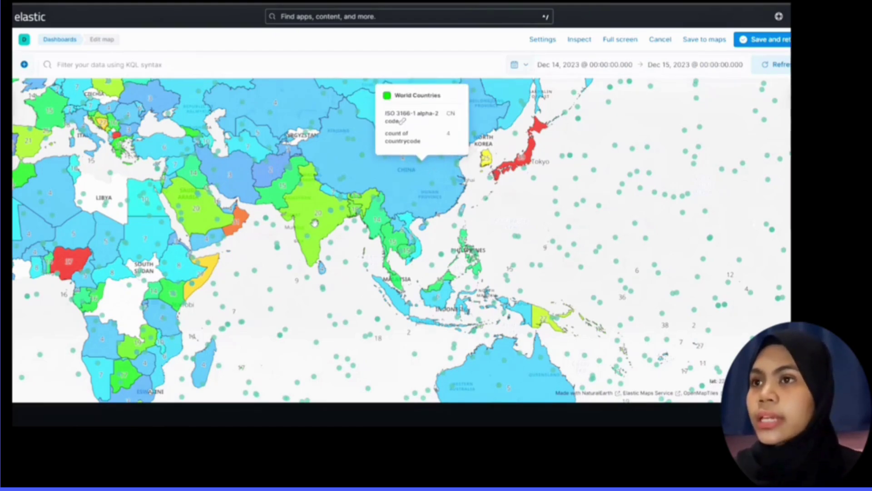
pyautogui.moveTo(323, 228)
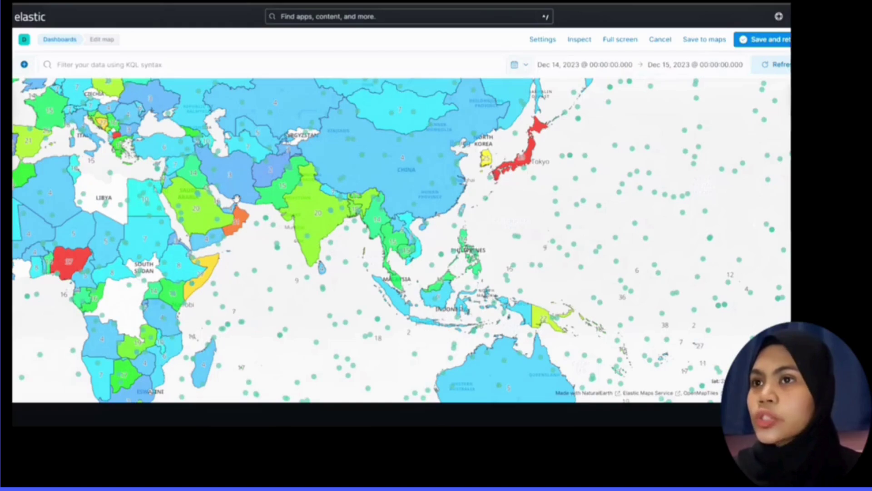
pyautogui.moveTo(247, 227)
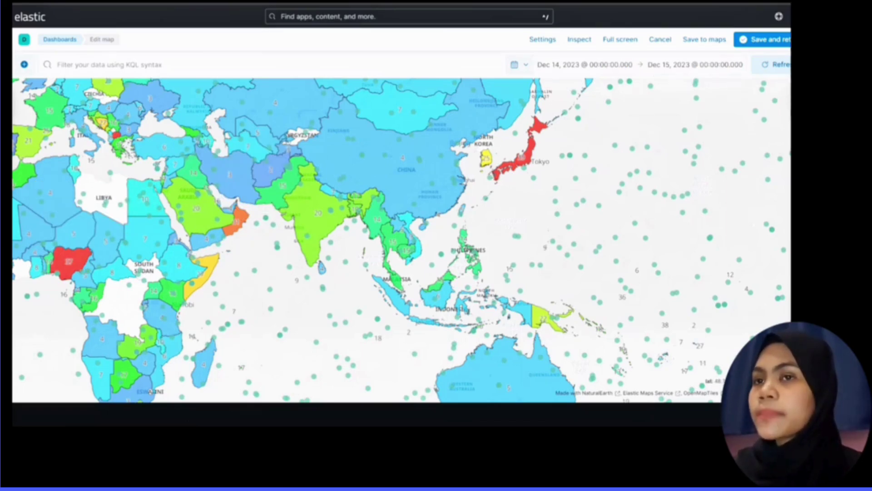
pyautogui.click(787, 91)
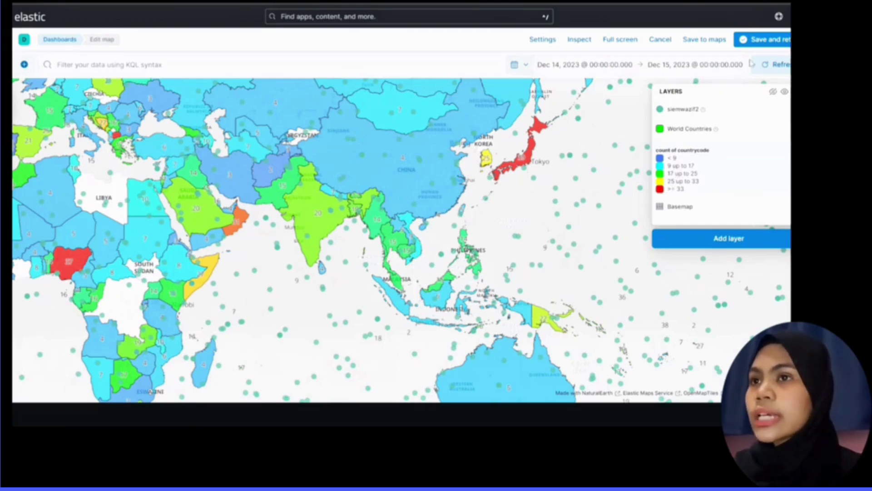
pyautogui.click(61, 40)
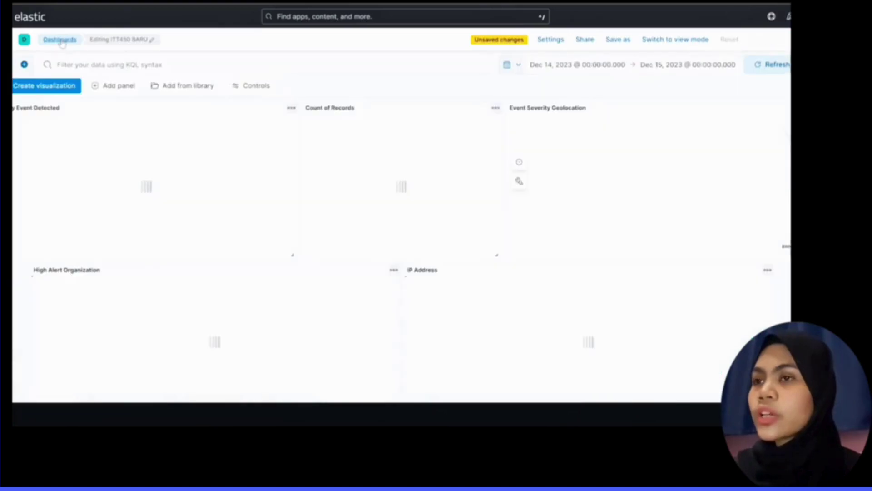
# - Open the High Alert Organization table in the full Lens editor and review all its rows by organization and event type
pyautogui.scroll(-2, 342, 203)
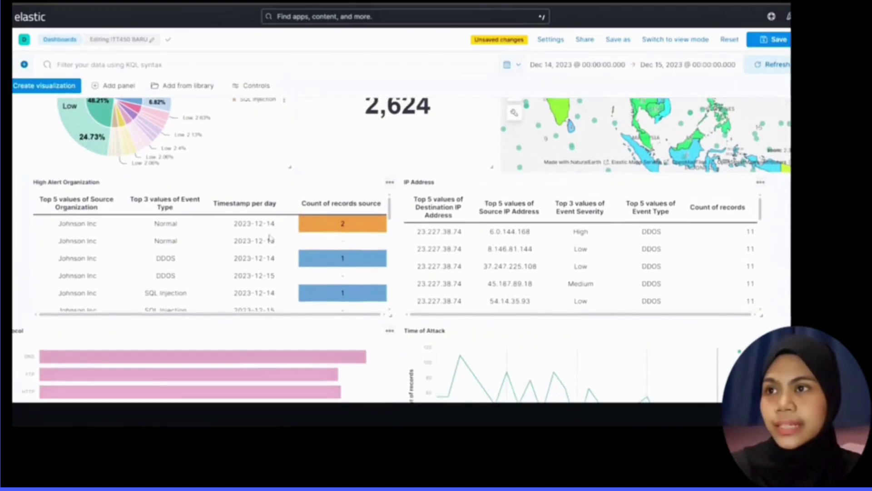
pyautogui.click(389, 181)
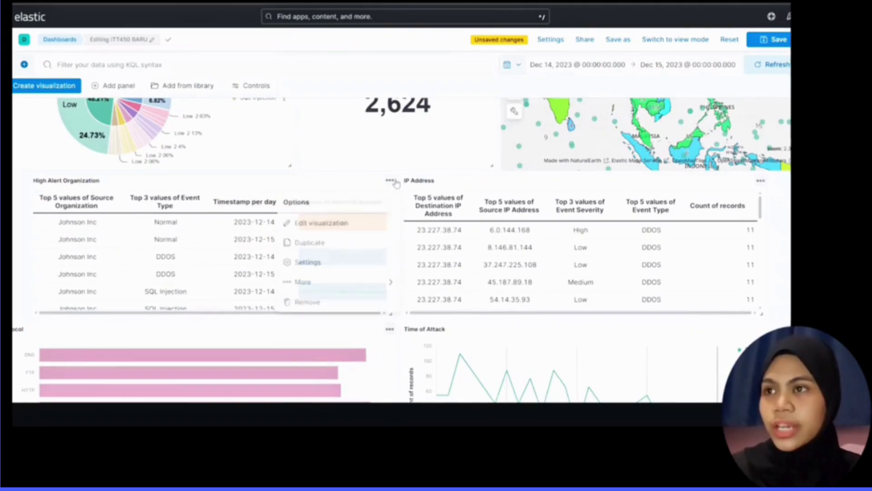
pyautogui.click(375, 218)
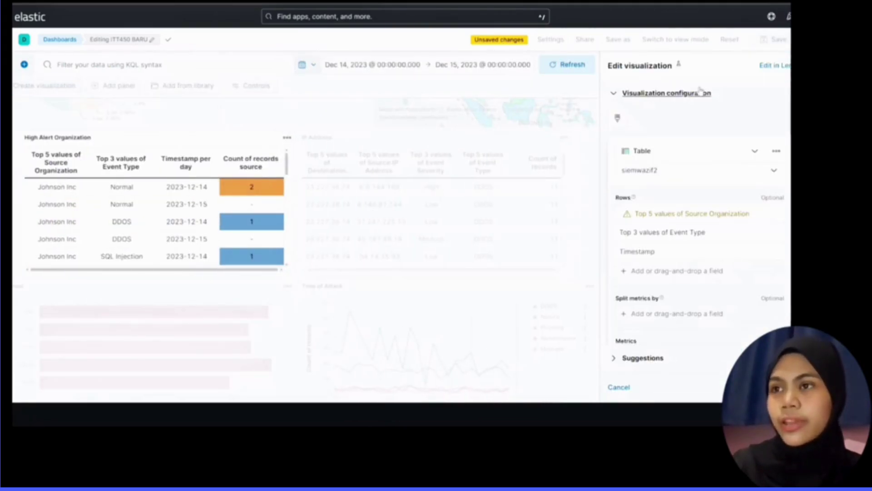
pyautogui.click(775, 65)
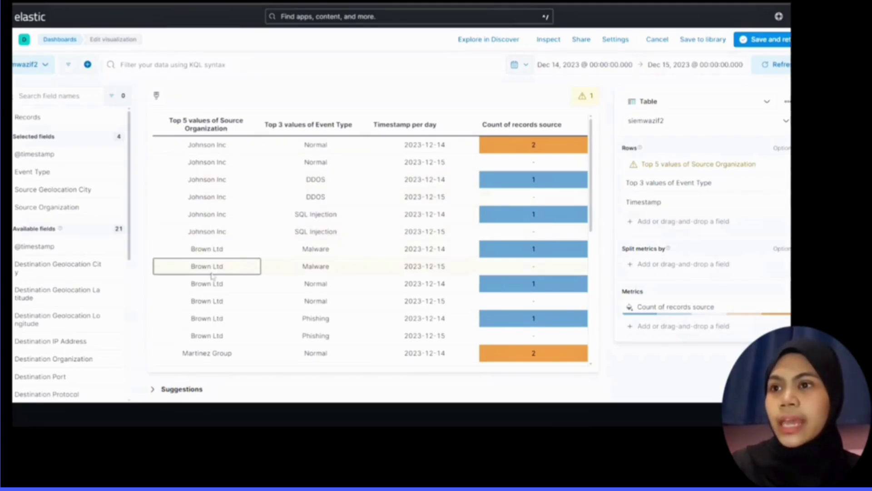
pyautogui.scroll(-5, 212, 276)
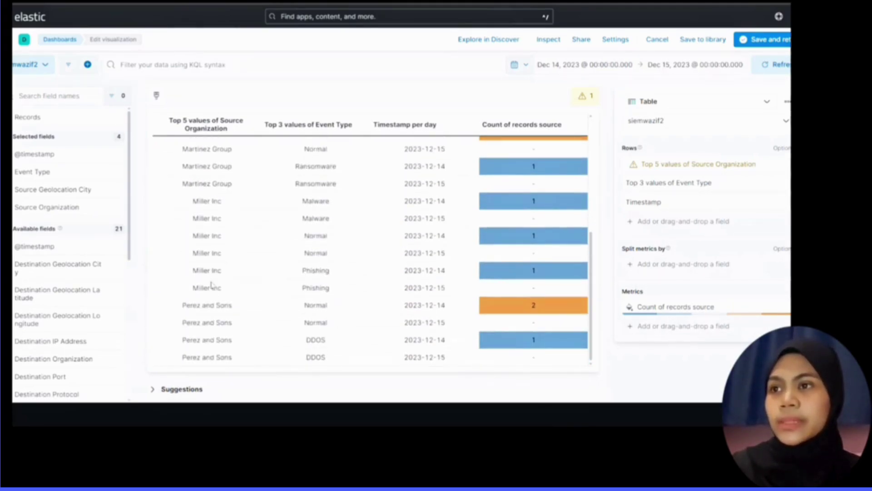
pyautogui.scroll(5, 214, 264)
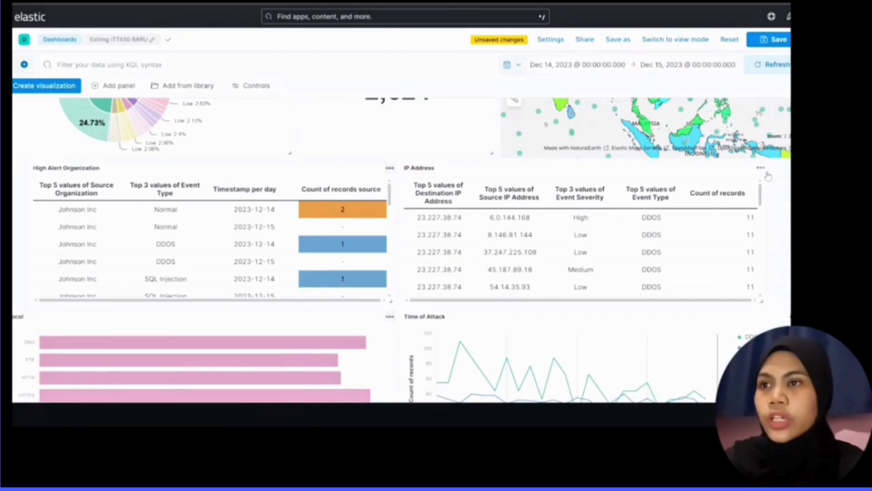
# - Open the IP Address table in the full Lens editor and review its destination and source addresses, severities and event types
pyautogui.click(760, 168)
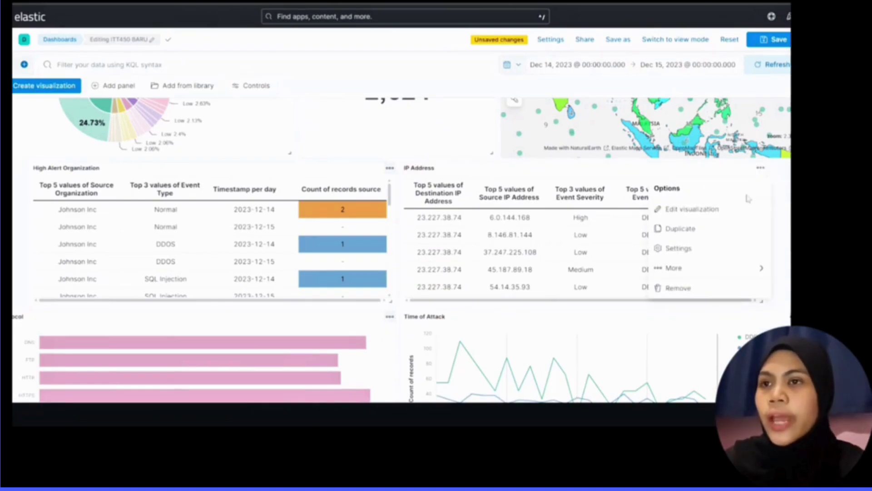
pyautogui.click(735, 210)
pyautogui.click(776, 66)
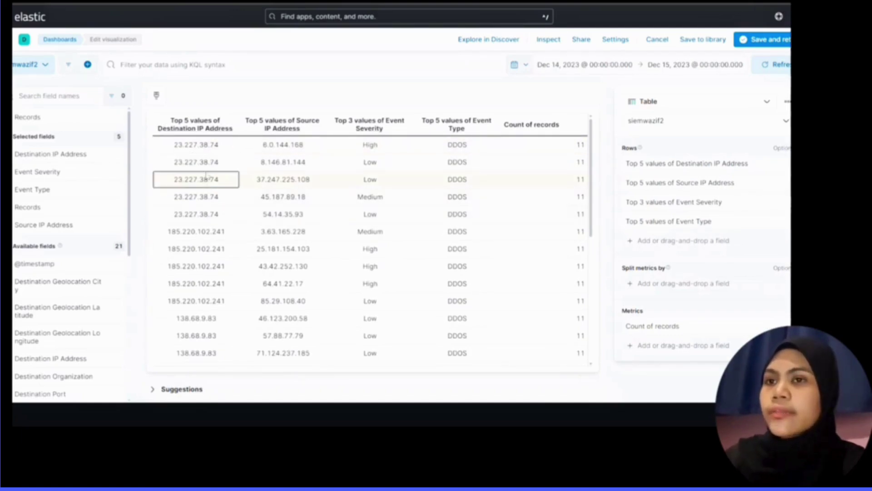
pyautogui.moveTo(201, 304)
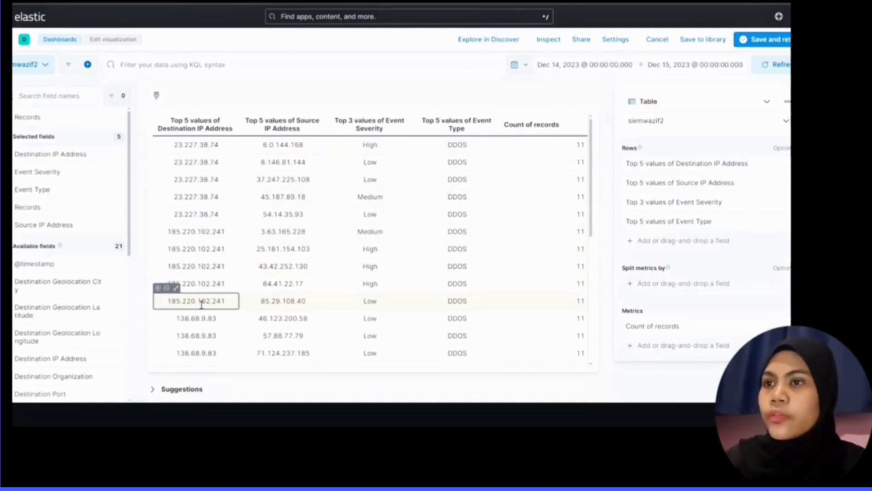
pyautogui.scroll(-5, 201, 304)
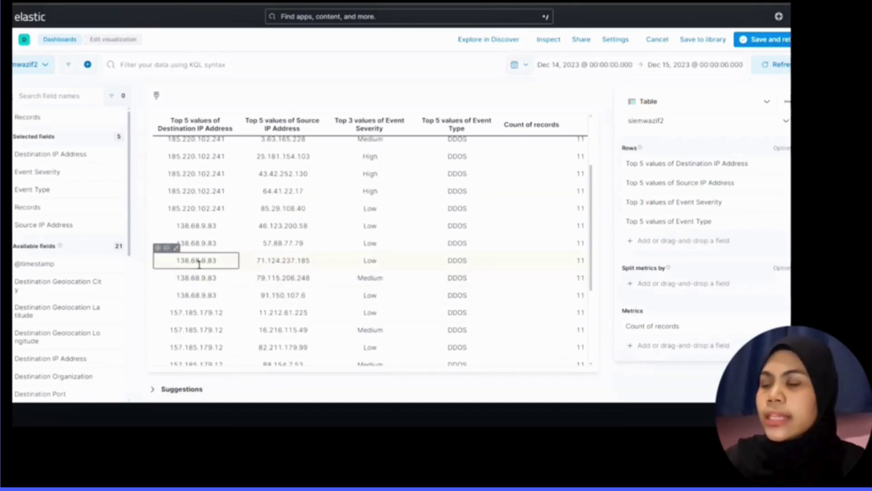
pyautogui.scroll(-5, 203, 321)
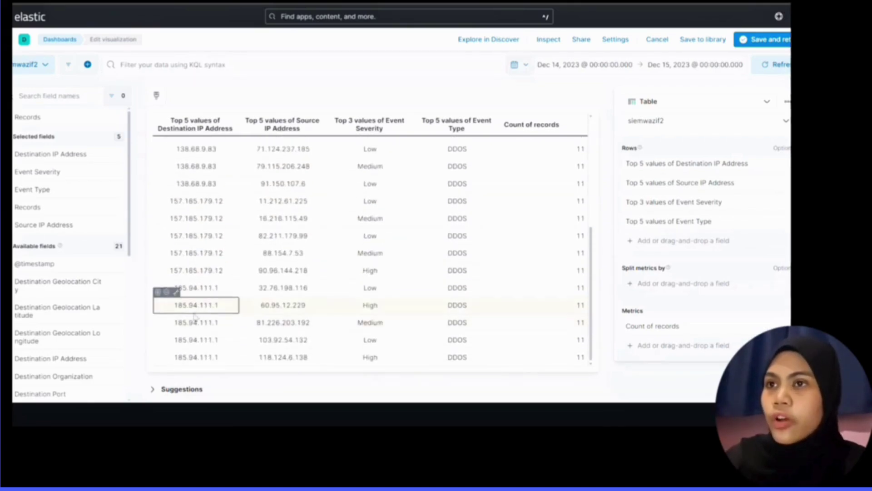
pyautogui.scroll(5, 250, 223)
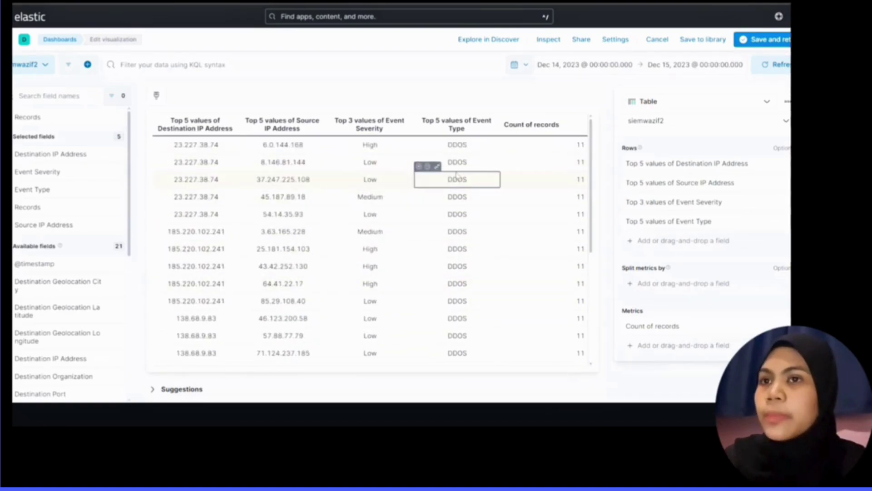
pyautogui.scroll(-5, 539, 245)
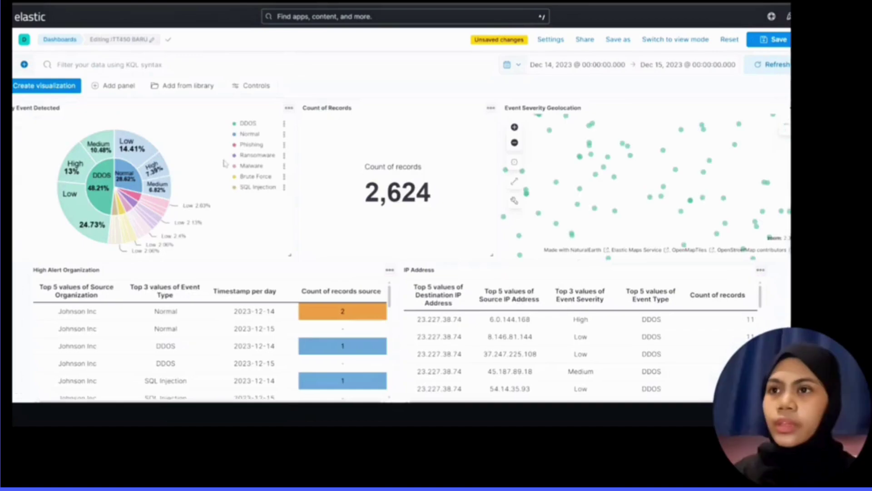
# - Open the protocol bar chart beside the Time of Attack panel in the full Lens editor
pyautogui.scroll(-4, 223, 196)
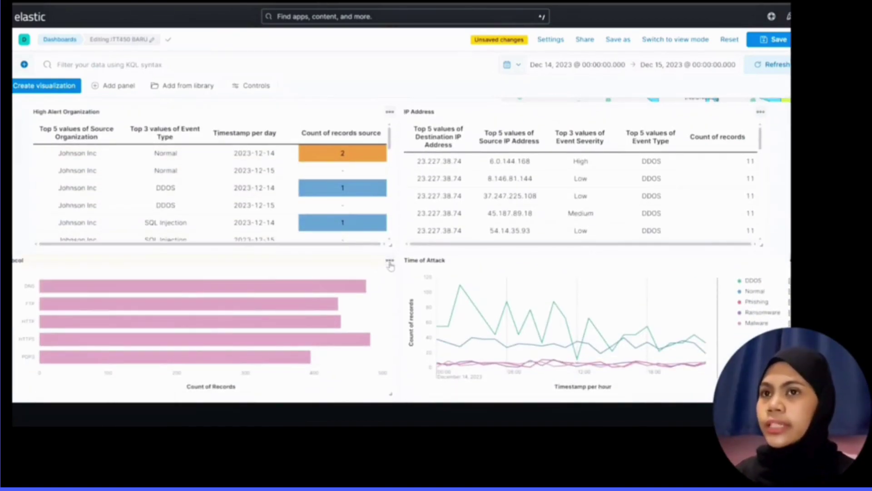
pyautogui.click(391, 262)
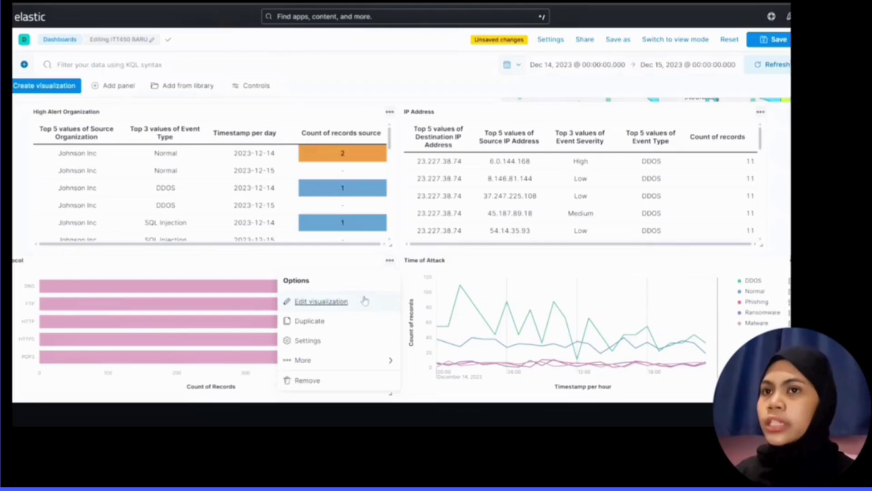
pyautogui.click(322, 302)
pyautogui.click(774, 65)
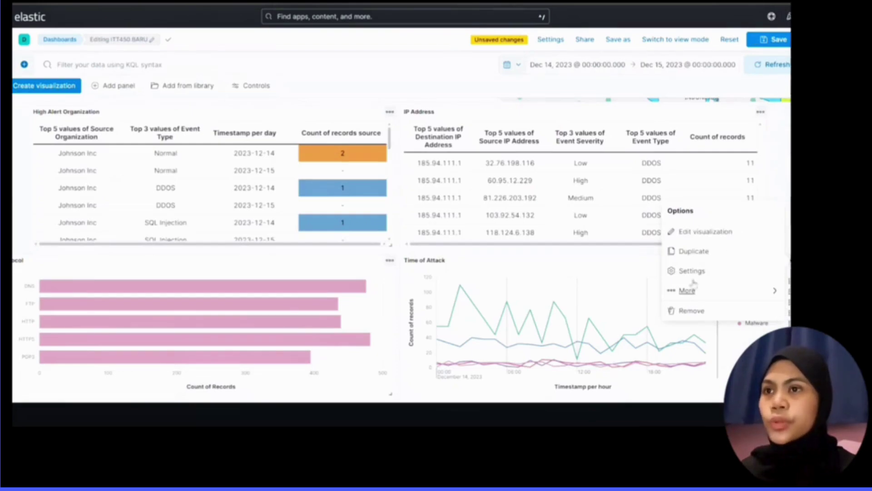
# - Open the Time of Attack line chart in the full Lens editor and set its time range to Dec 13 through Dec 14, 2023
pyautogui.click(695, 231)
pyautogui.click(777, 65)
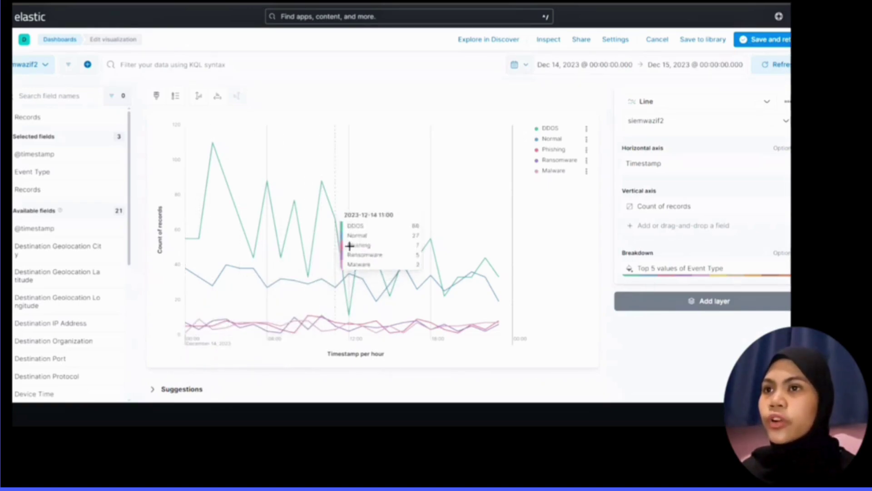
pyautogui.click(591, 65)
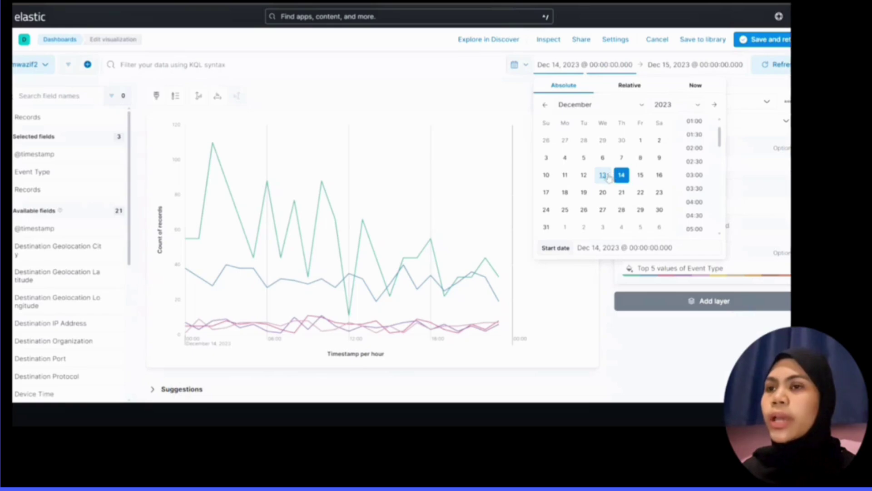
pyautogui.click(603, 175)
pyautogui.click(692, 65)
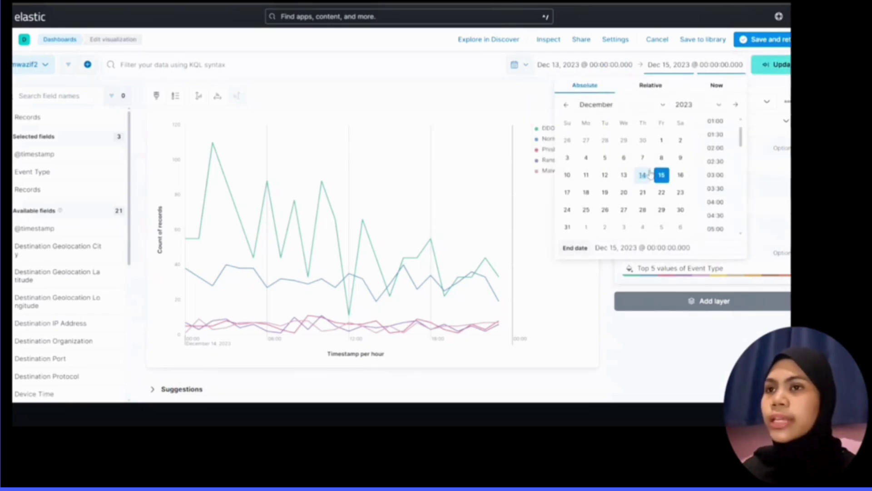
pyautogui.click(643, 175)
pyautogui.click(774, 65)
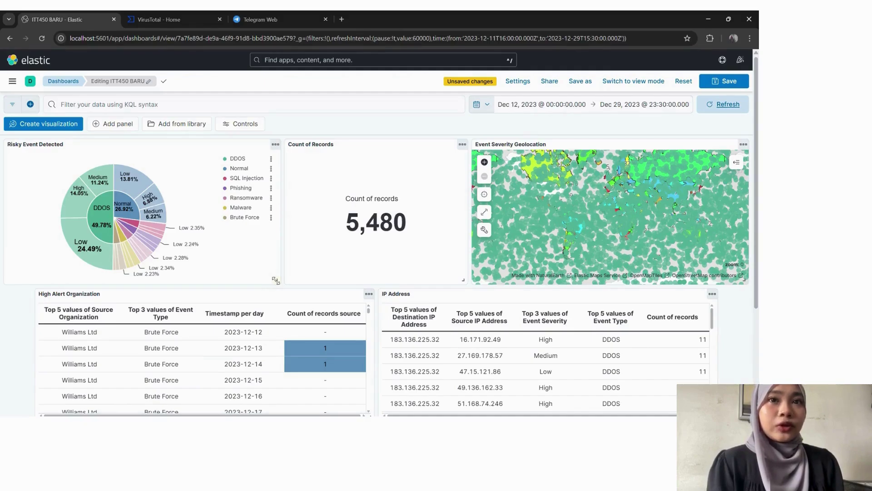
# - Set the dashboard's time range to Dec 14, 2023 @ 00:00 through Dec 15, 2023 @ 23:30 and apply it
pyautogui.click(545, 111)
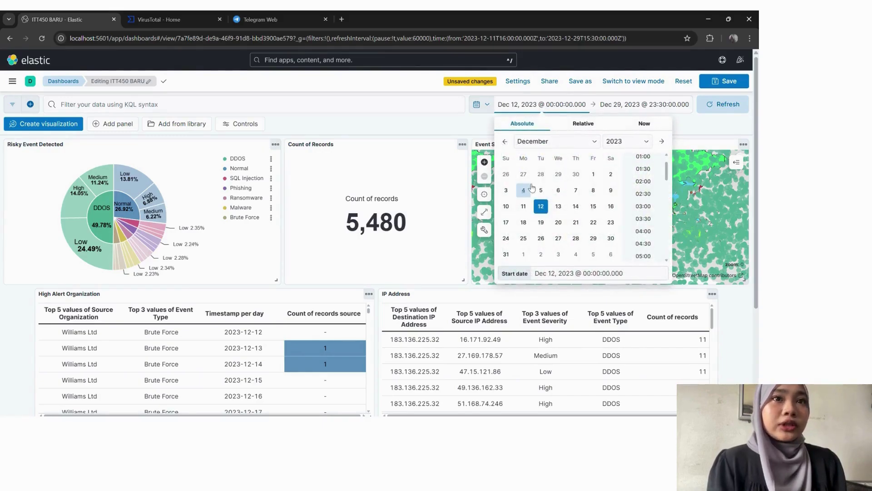
pyautogui.click(576, 206)
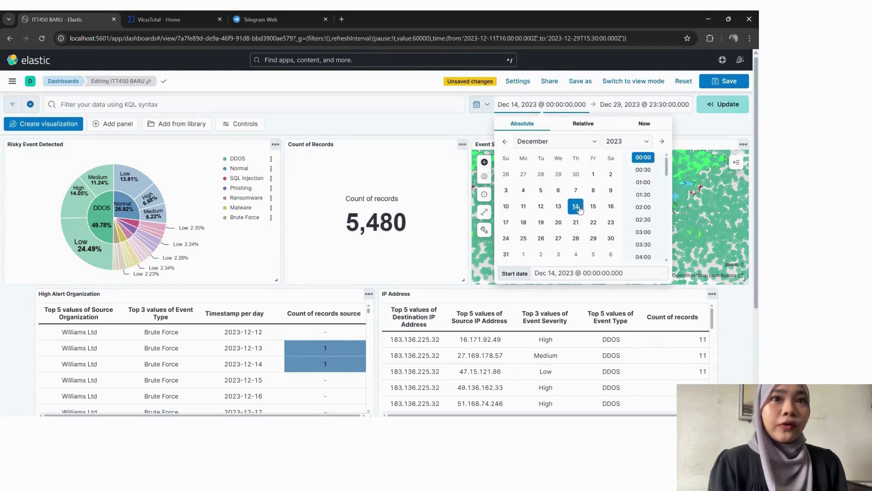
pyautogui.click(644, 104)
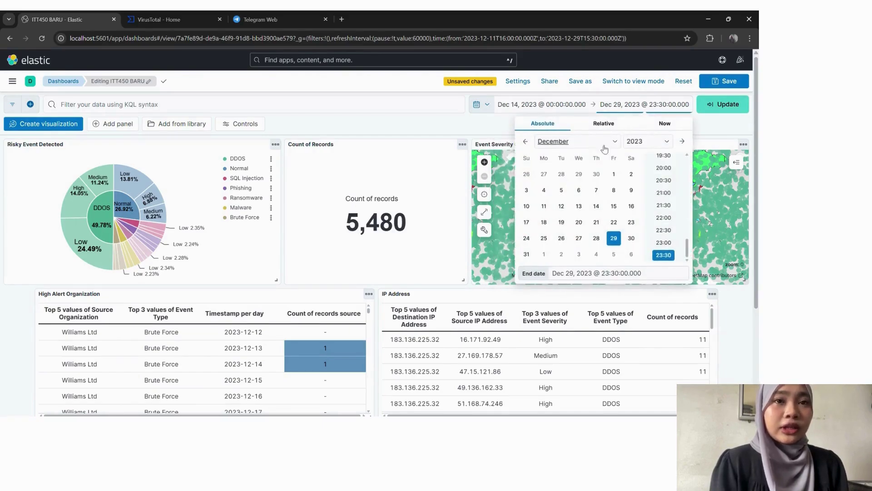
pyautogui.click(614, 207)
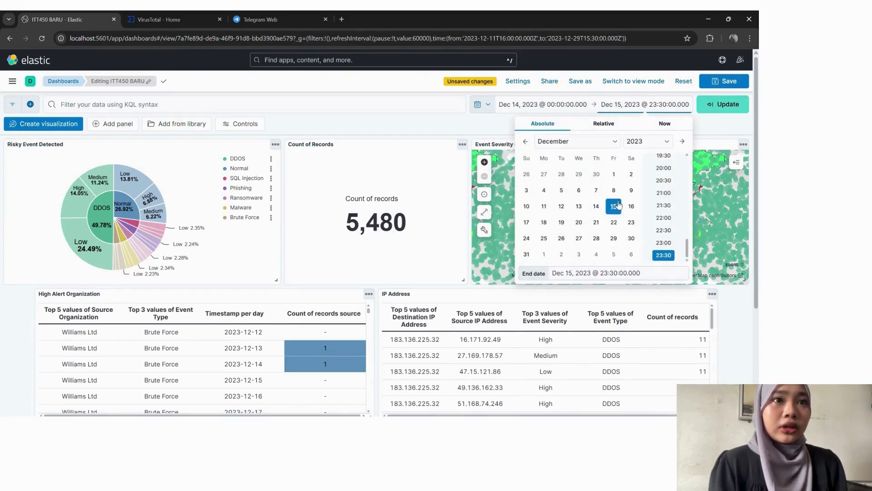
pyautogui.click(723, 112)
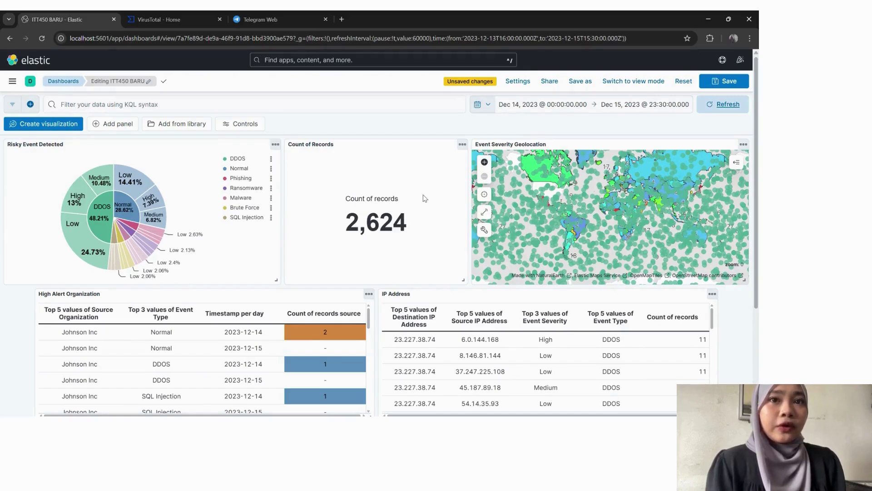
# - Review the event, organization, IP address, protocol and attack time panels for the Dec 14 to Dec 15 range
pyautogui.scroll(-1, 307, 236)
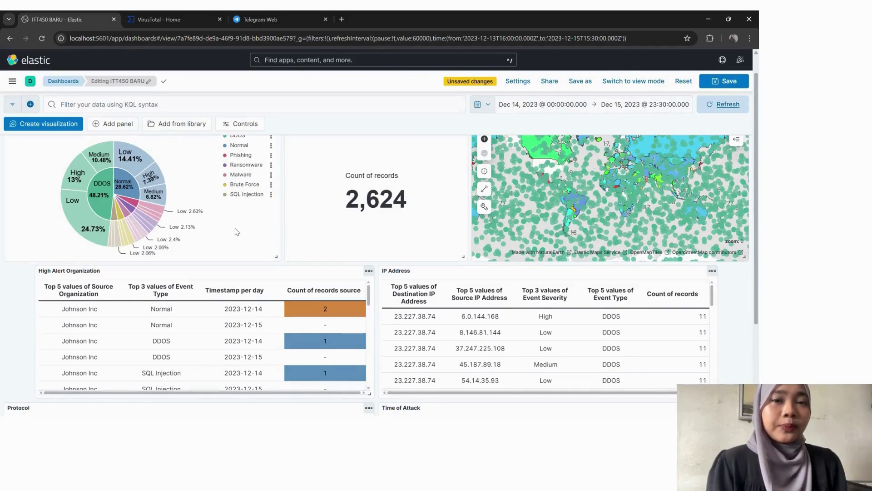
pyautogui.scroll(-1, 268, 243)
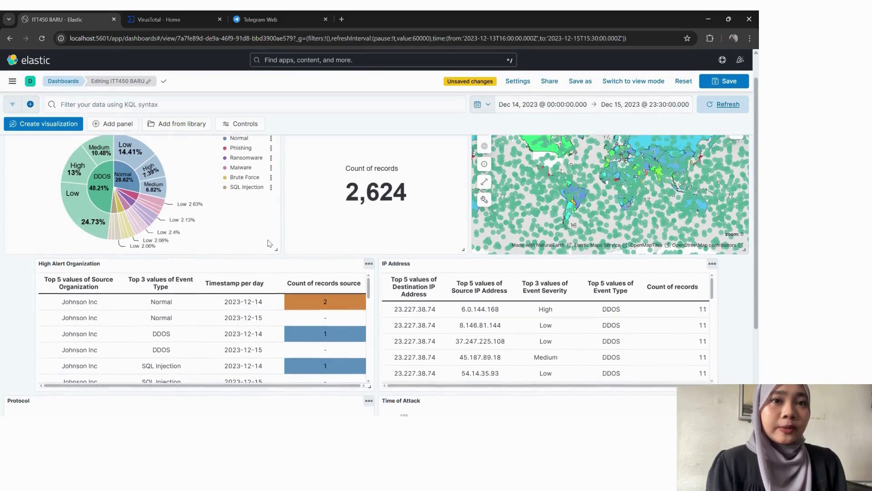
pyautogui.scroll(2, 269, 243)
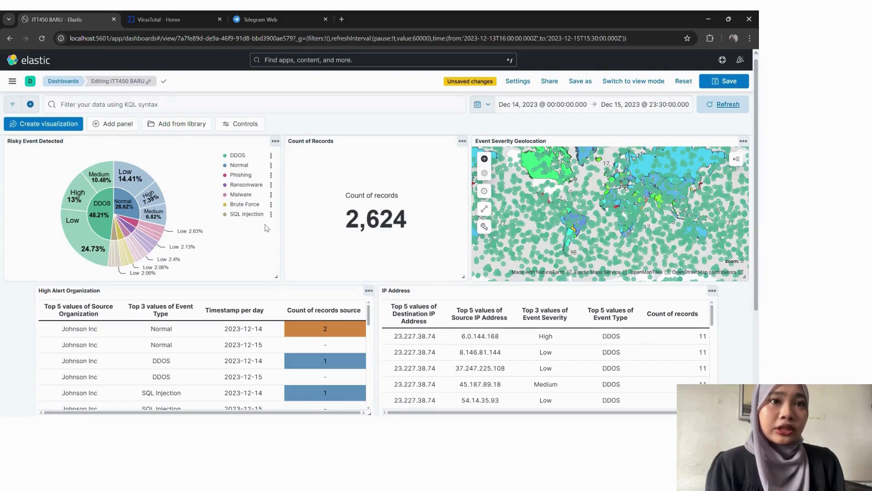
pyautogui.scroll(-3, 267, 228)
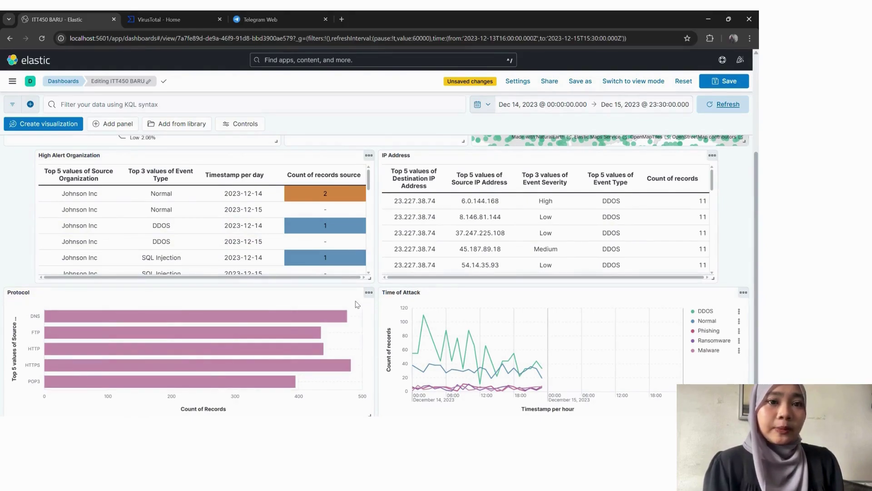
pyautogui.scroll(-1, 357, 304)
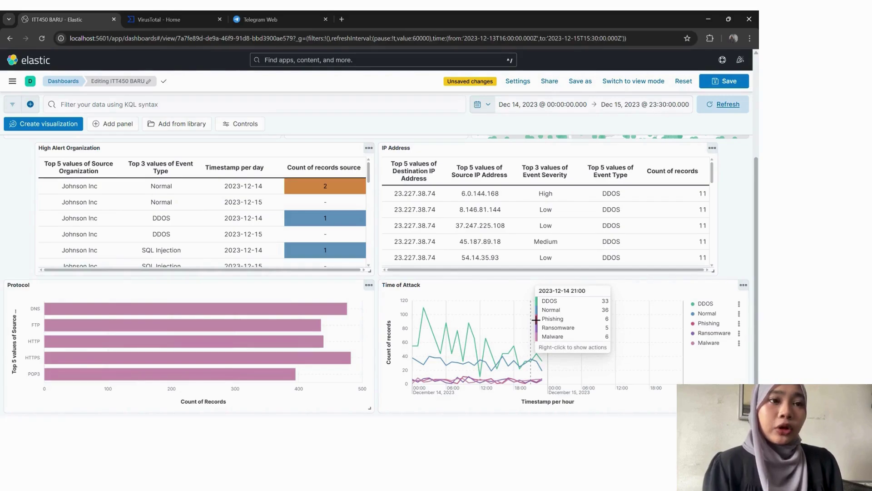
pyautogui.scroll(3, 446, 269)
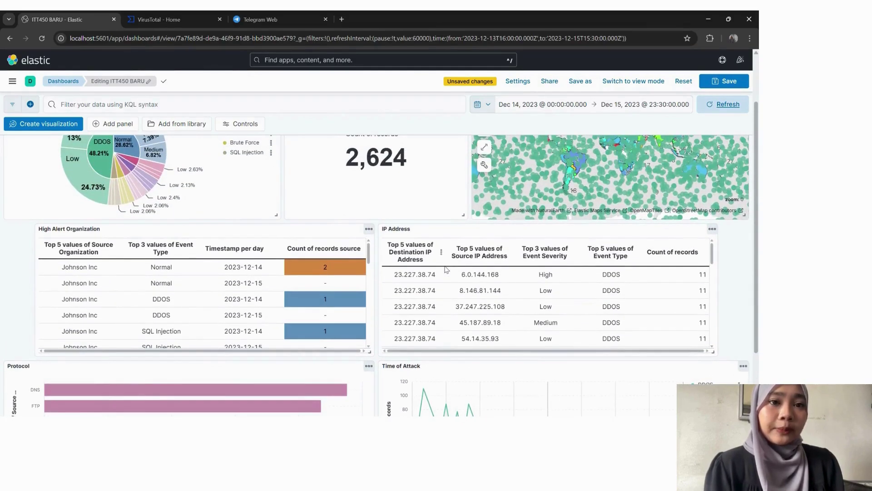
pyautogui.scroll(3, 446, 269)
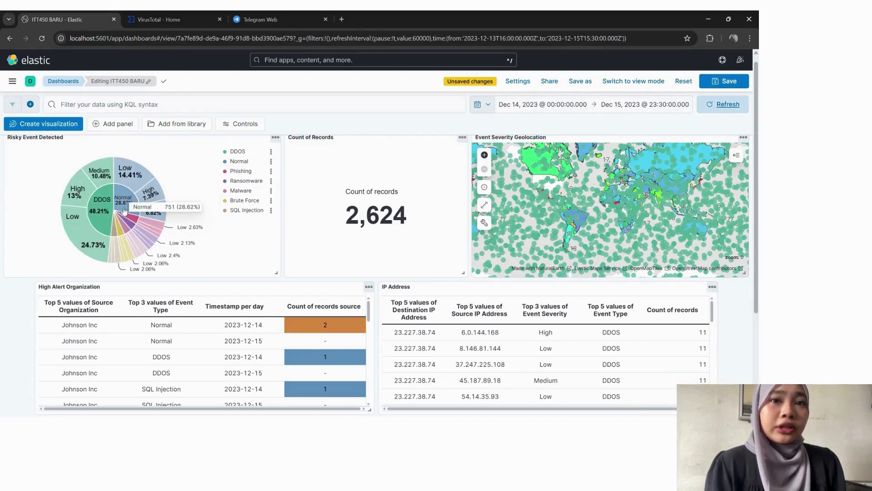
# - Filter the dashboard by the DDOS event type from the Risky Event Detected chart and review the affected panels
pyautogui.click(108, 212)
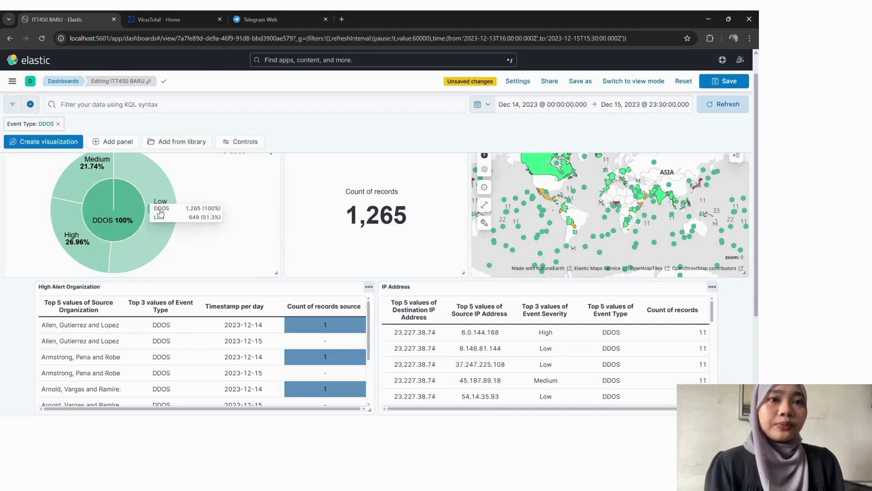
pyautogui.scroll(-5, 306, 206)
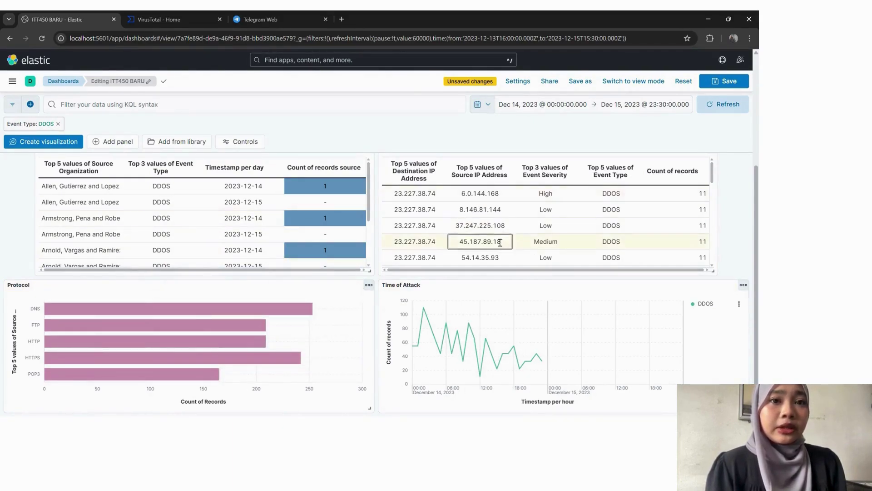
pyautogui.scroll(2, 399, 200)
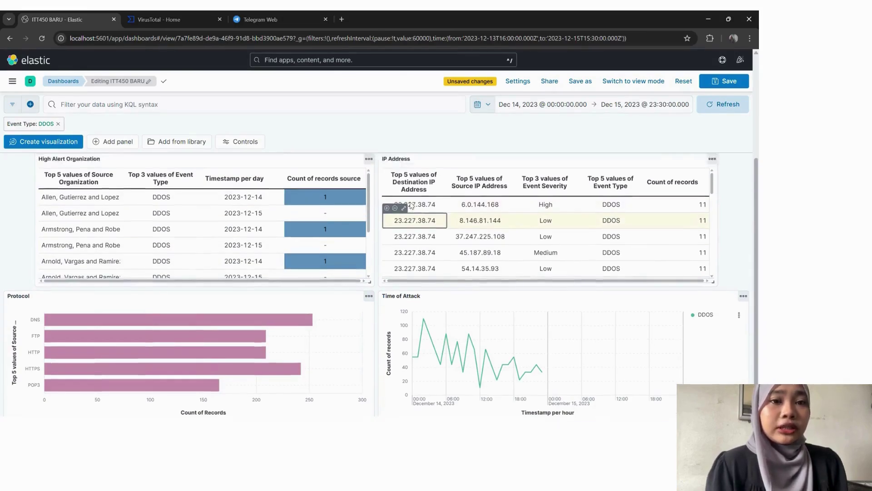
pyautogui.scroll(2, 411, 205)
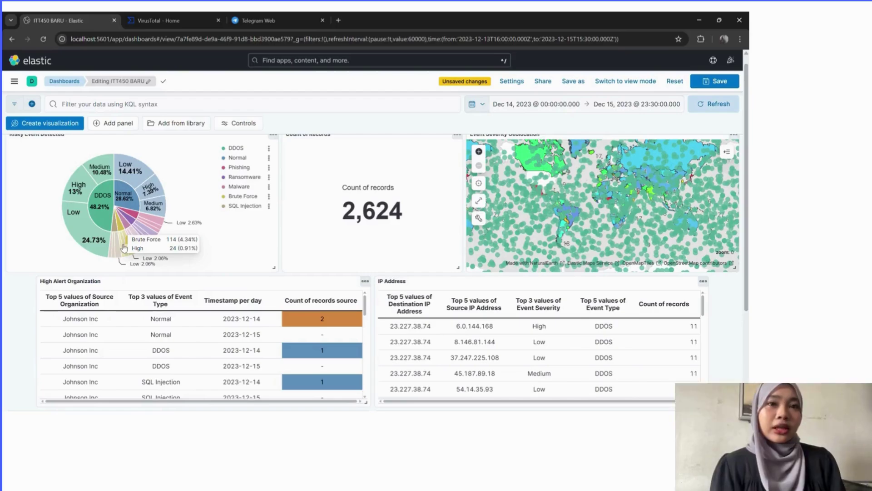
# - Filter the dashboard to Brute Force events of High severity and review the organization and IP address tables
pyautogui.click(120, 243)
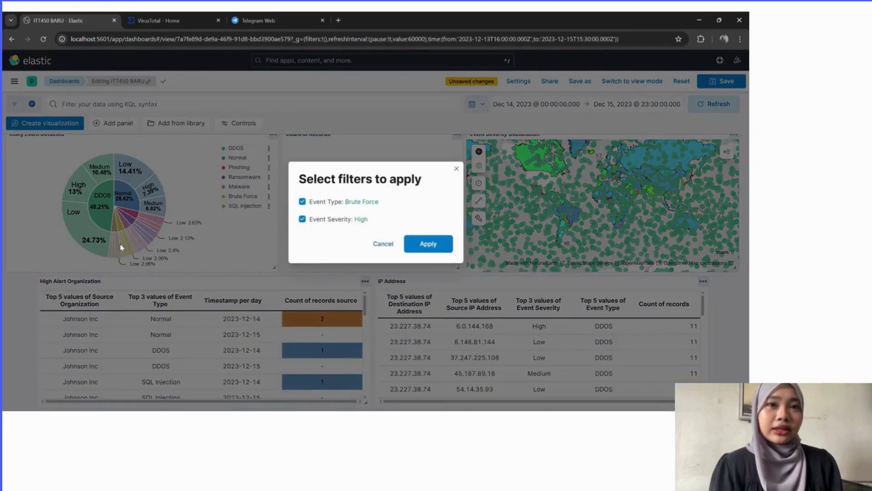
pyautogui.click(421, 248)
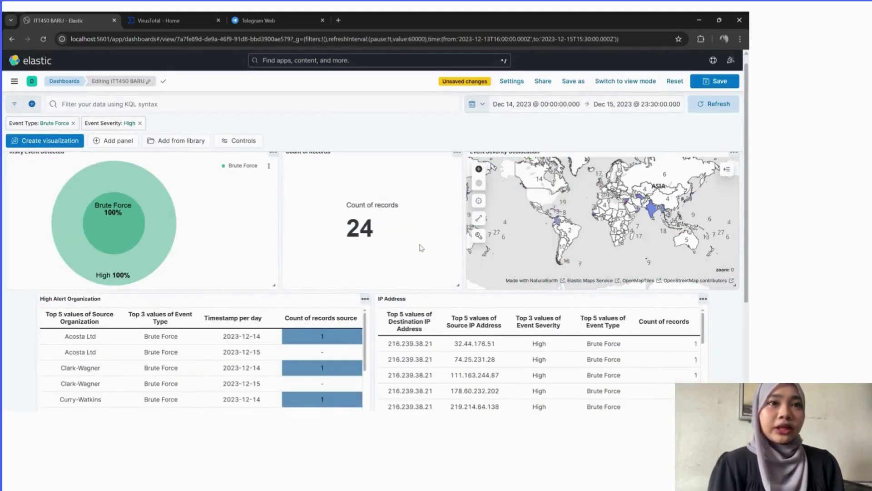
pyautogui.scroll(-1, 416, 227)
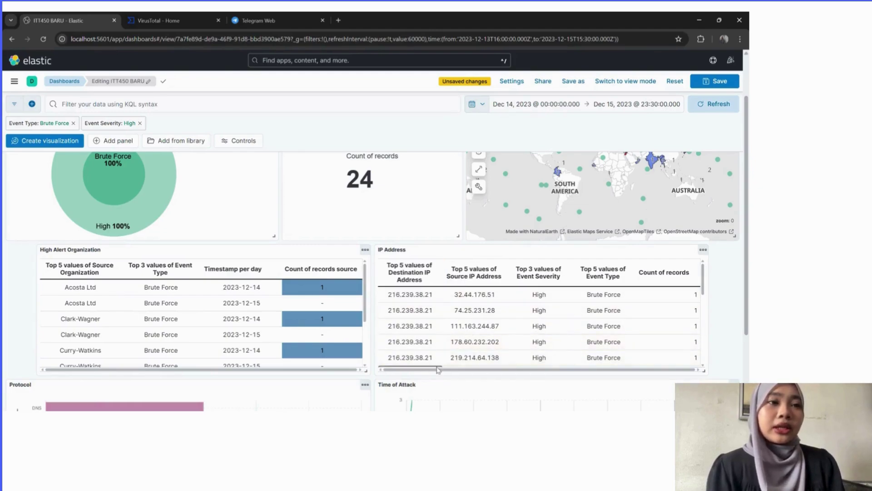
pyautogui.scroll(-2, 461, 291)
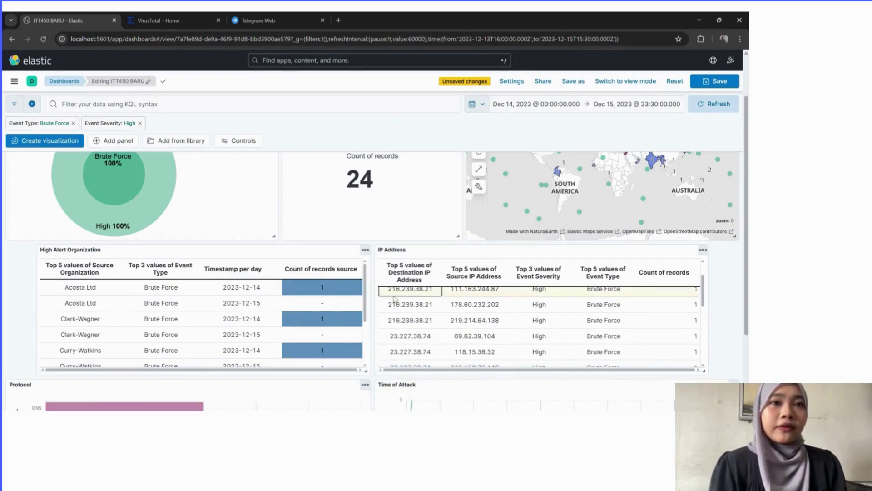
pyautogui.scroll(2, 392, 300)
pyautogui.scroll(2, 264, 205)
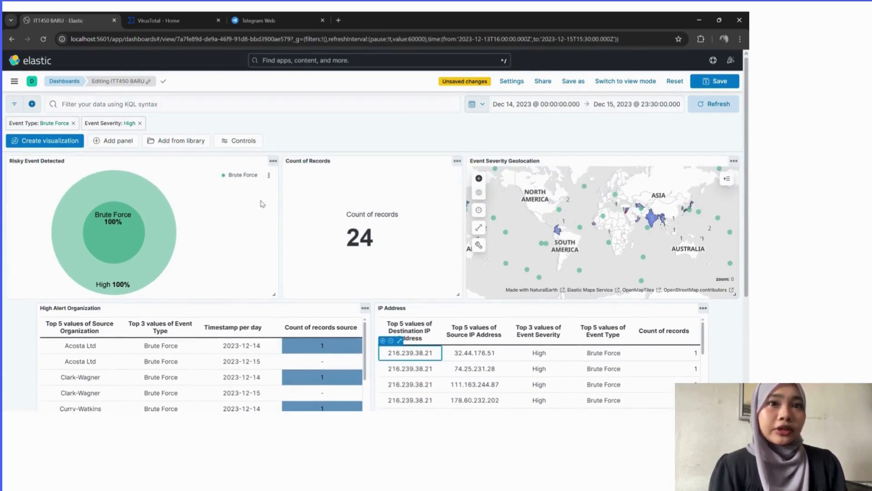
# - Replace the Brute Force and High severity filters with a DDOS event type filter
pyautogui.click(73, 123)
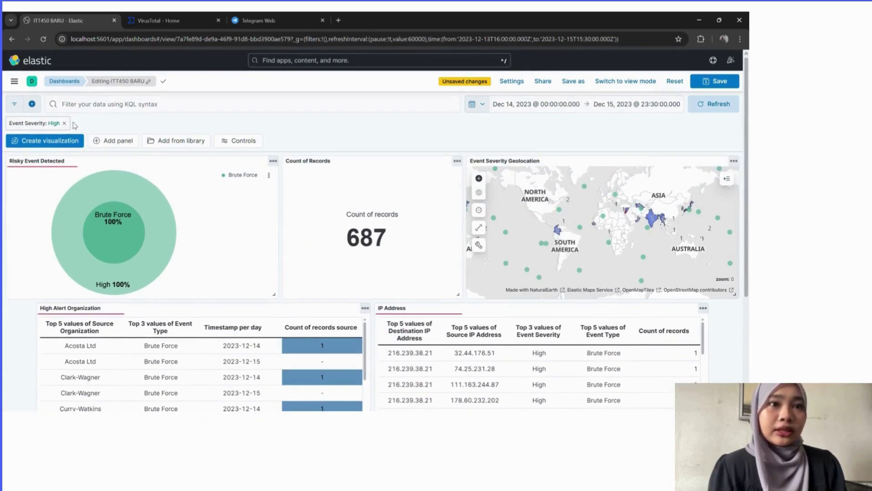
pyautogui.click(65, 123)
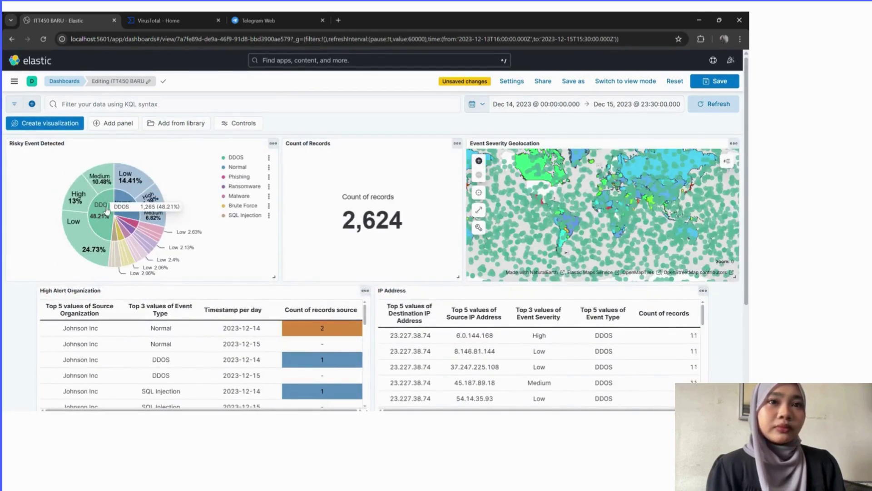
pyautogui.click(107, 209)
# - Examine the DDOS events by organization, IP address, protocol, time of attack and geolocation
pyautogui.scroll(-2, 241, 247)
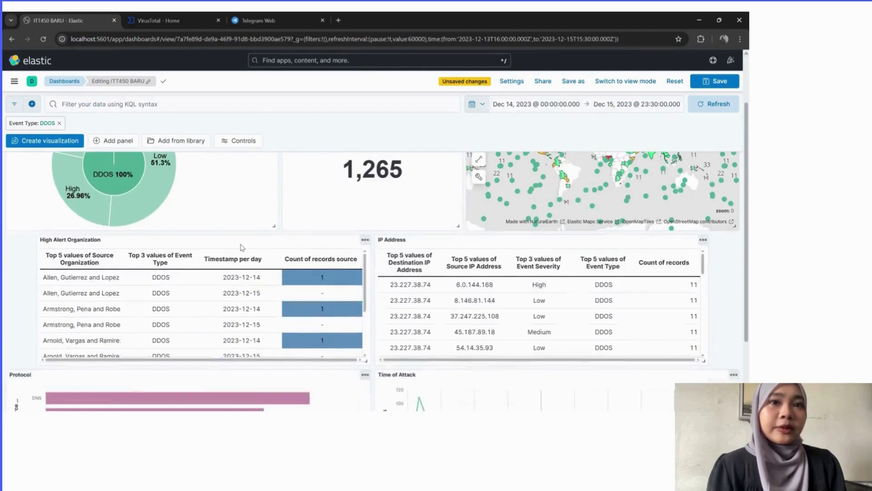
pyautogui.scroll(-5, 240, 247)
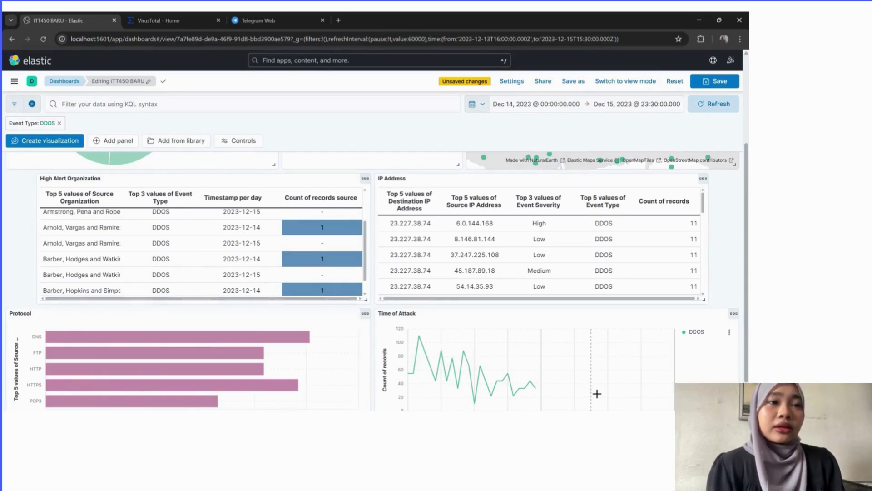
pyautogui.scroll(3, 596, 393)
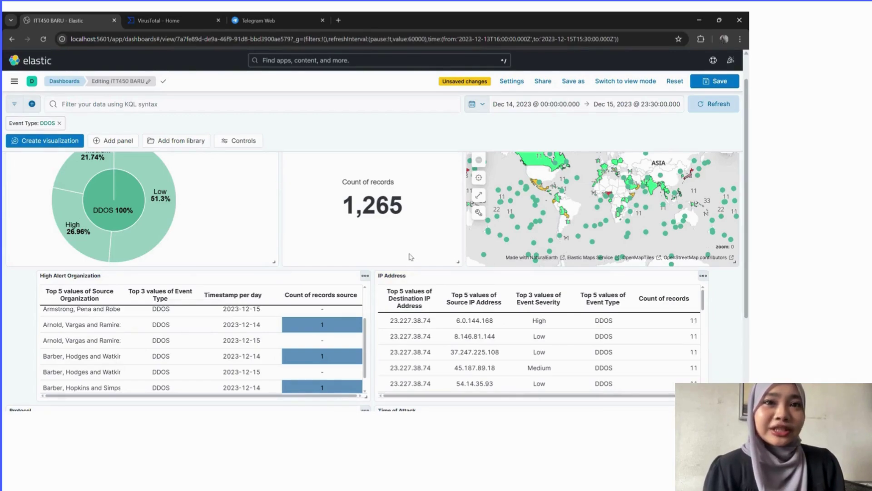
pyautogui.scroll(1, 402, 260)
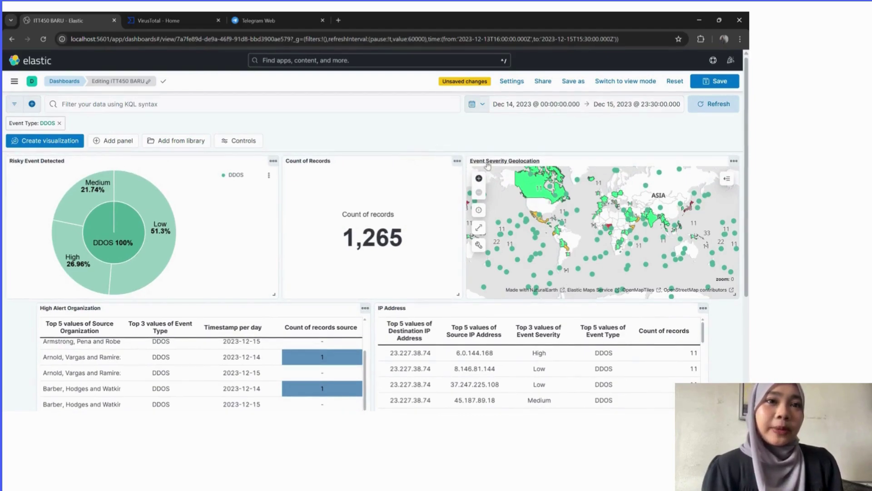
pyautogui.scroll(-1, 227, 213)
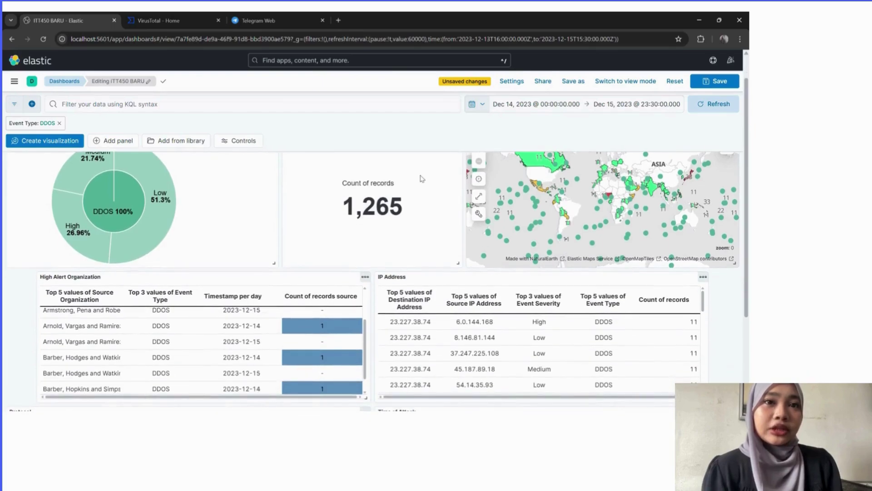
# - Narrow the DDOS events to High severity from the Risky Event Detected chart and inspect the IP Address table
pyautogui.click(72, 229)
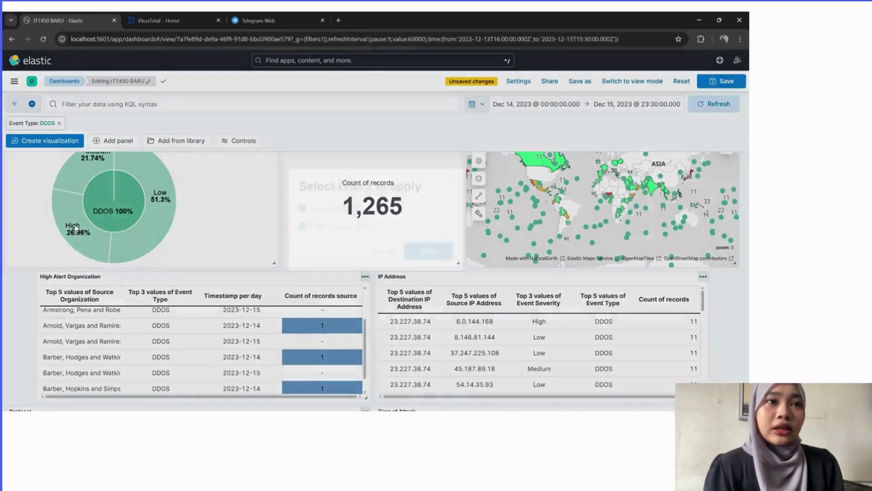
pyautogui.click(428, 244)
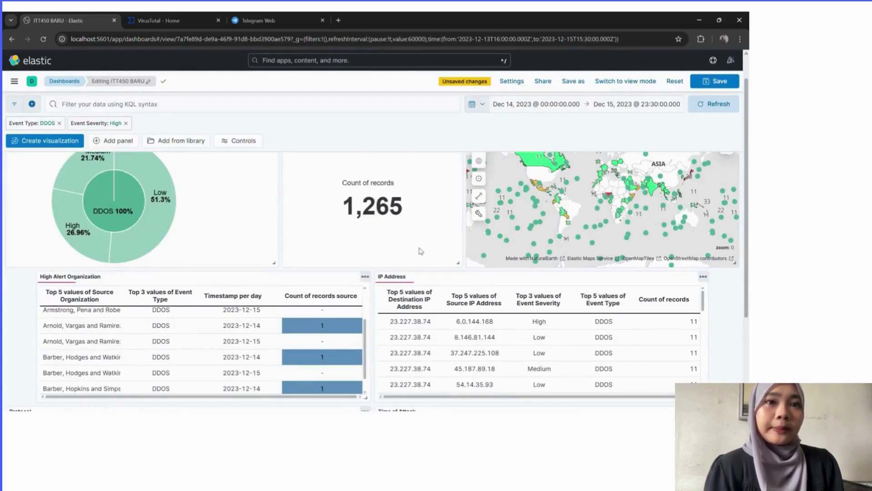
pyautogui.scroll(-1, 420, 250)
pyautogui.scroll(-1, 420, 251)
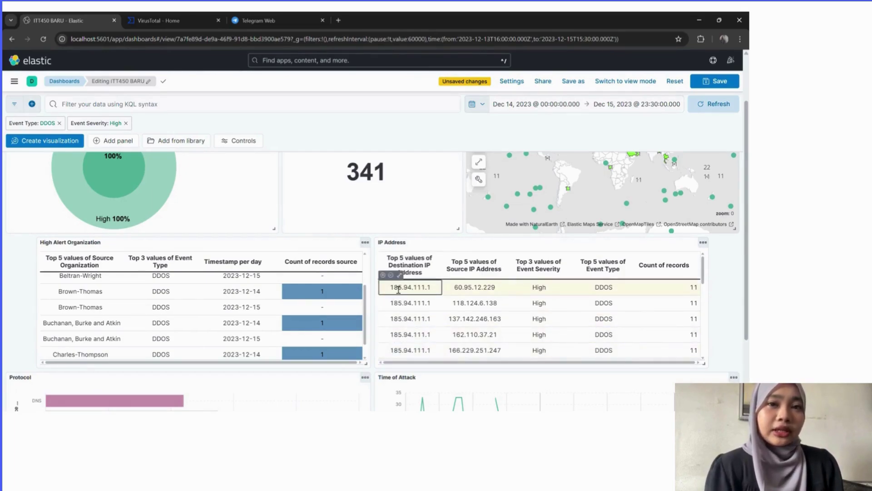
# - Copy the destination IP 185.94.111.1 from the IP Address table and look it up in VirusTotal
pyautogui.moveTo(391, 289); pyautogui.dragTo(432, 294)
pyautogui.hotkey('ctrl', 'c')
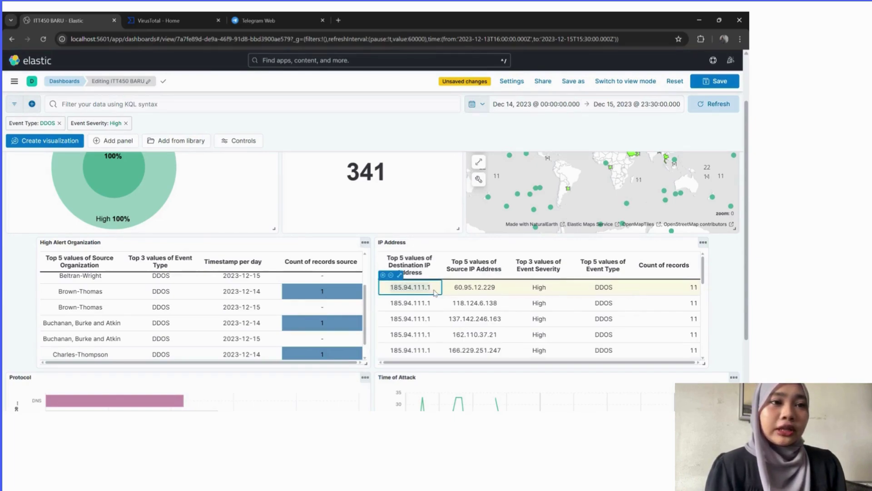
pyautogui.click(204, 20)
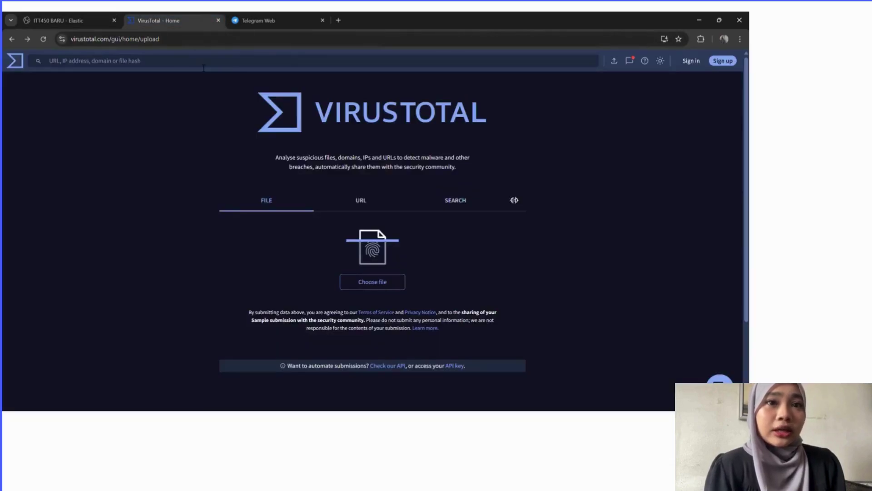
pyautogui.click(165, 62)
pyautogui.hotkey('ctrl', 'v')
pyautogui.press('Return')
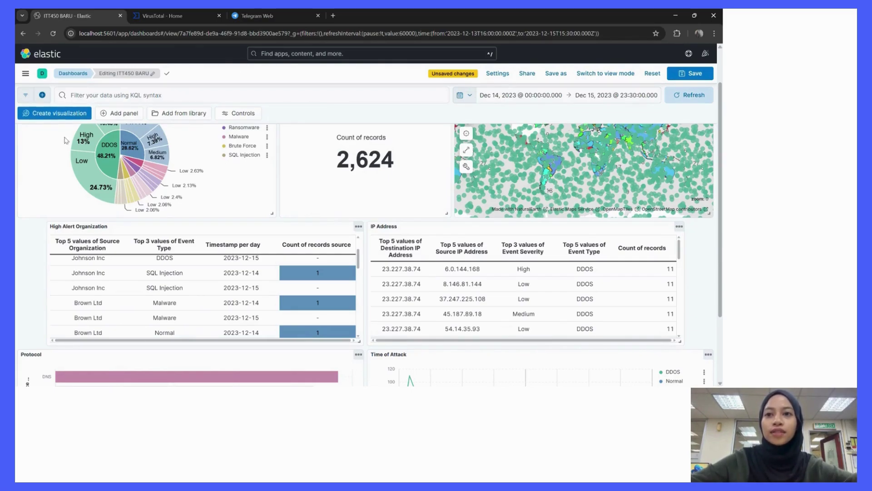
pyautogui.scroll(1, 63, 143)
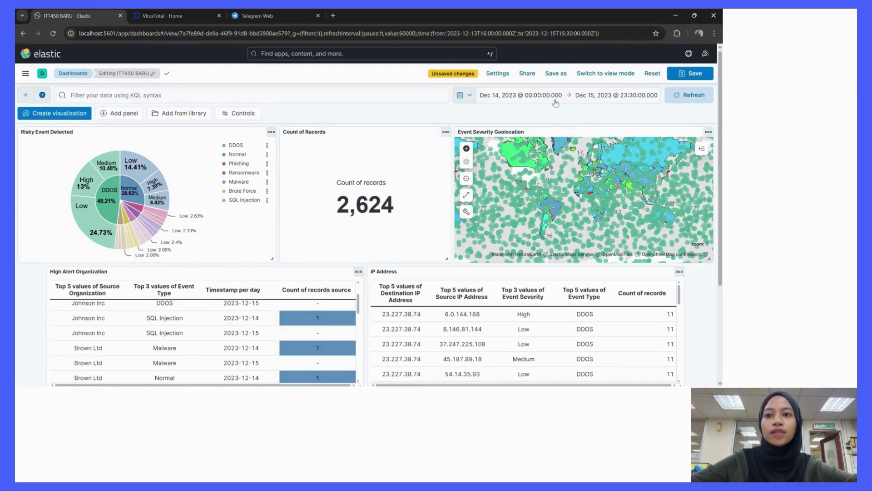
# - Filter the dashboard to Ransomware events of High severity from the Risky Event Detected chart
pyautogui.moveTo(152, 224)
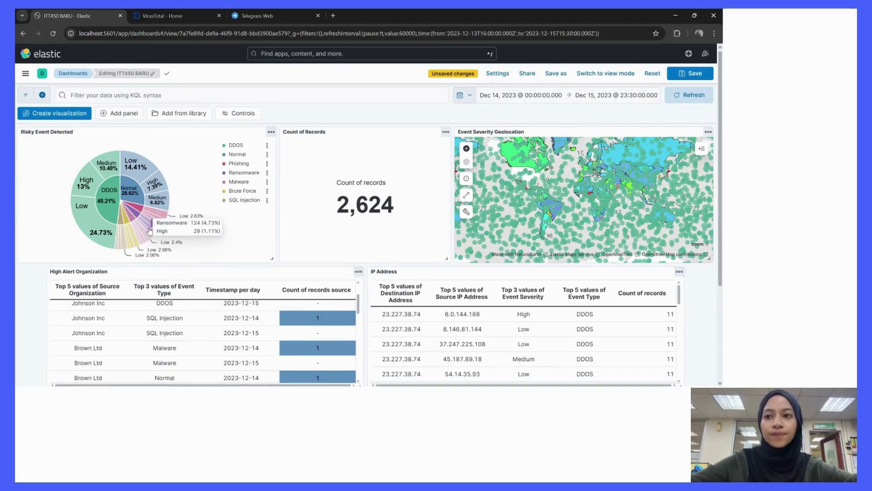
pyautogui.click(150, 231)
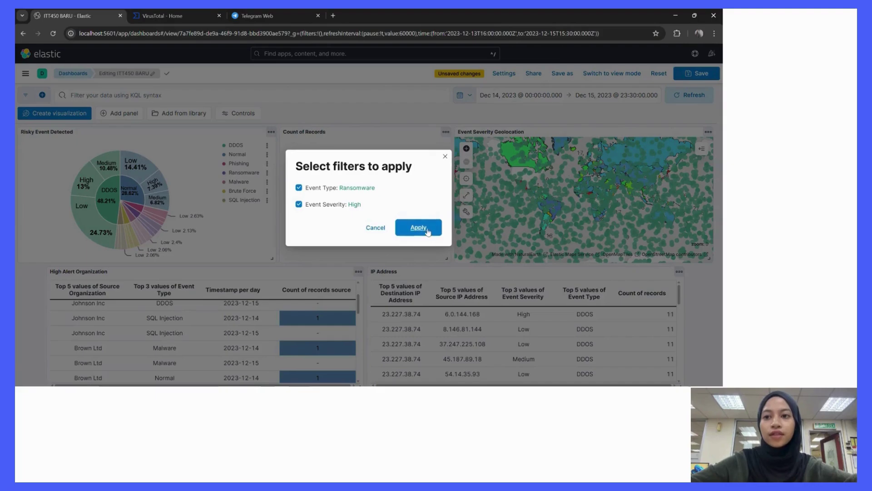
pyautogui.click(423, 230)
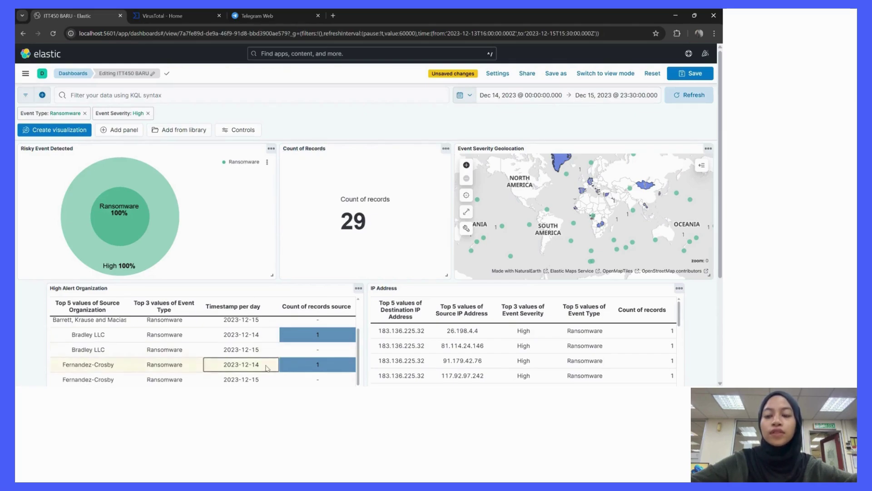
# - Copy the destination IP 183.136.225.32 from the IP Address table and look it up in VirusTotal
pyautogui.click(405, 334)
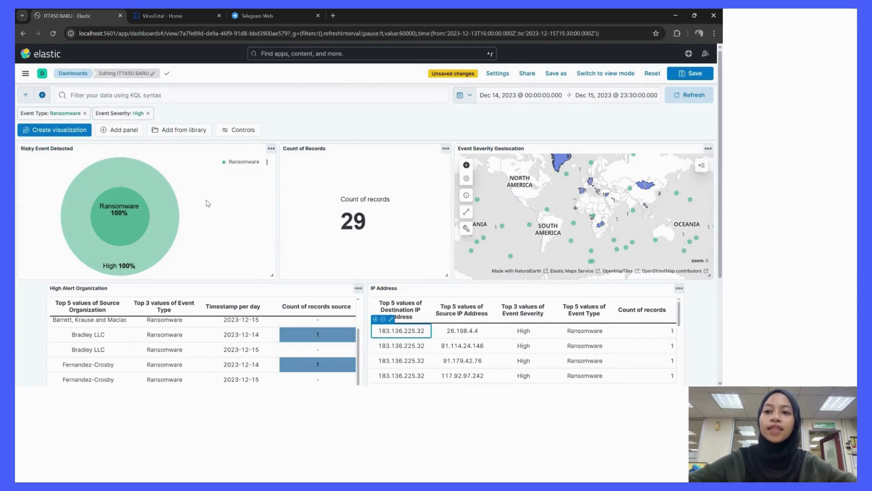
pyautogui.click(154, 16)
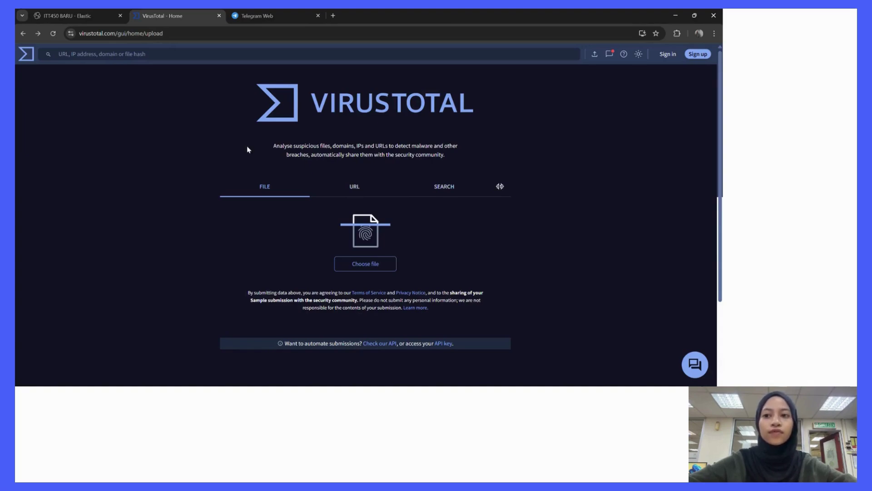
pyautogui.click(93, 15)
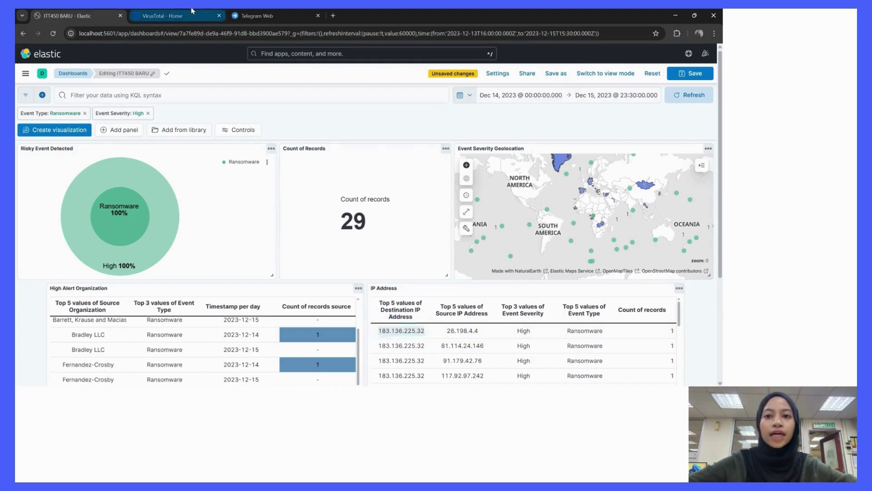
pyautogui.click(163, 15)
pyautogui.click(188, 54)
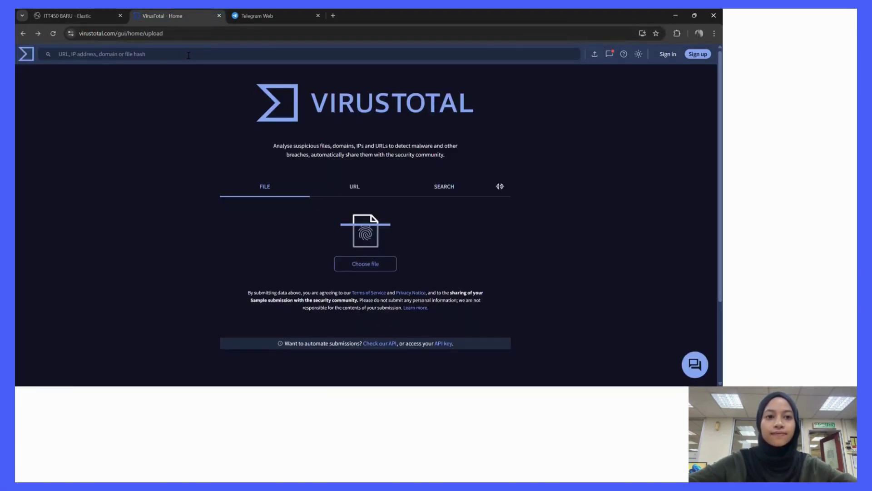
pyautogui.write('183.136.225.32')
pyautogui.press('Return')
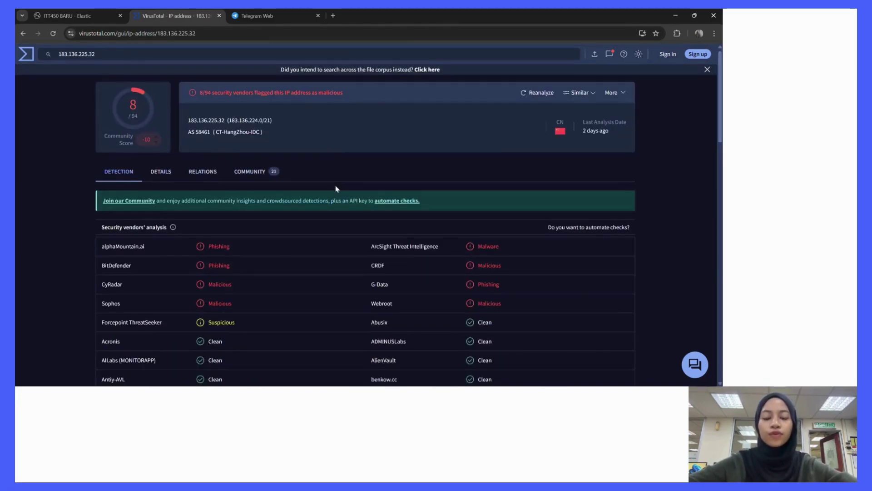
# - Return to the Elastic dashboard and replace the Ransomware filters with Malware event type and High severity
pyautogui.click(72, 11)
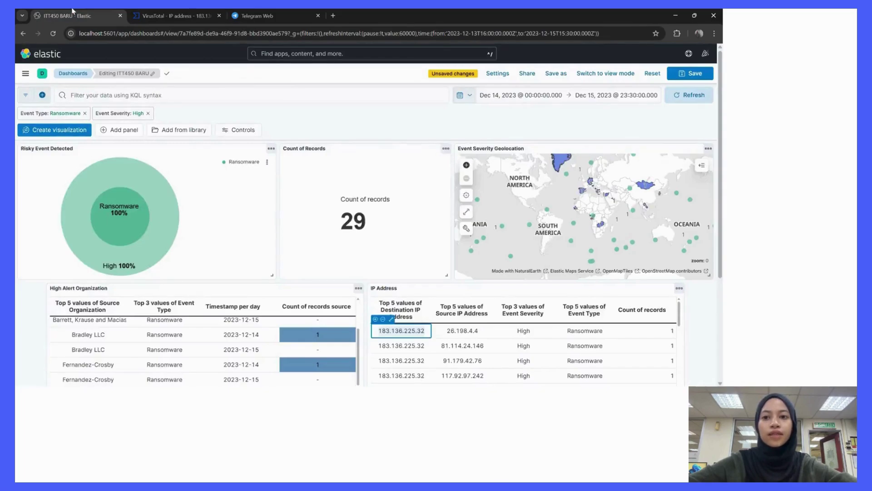
pyautogui.click(86, 113)
pyautogui.click(74, 114)
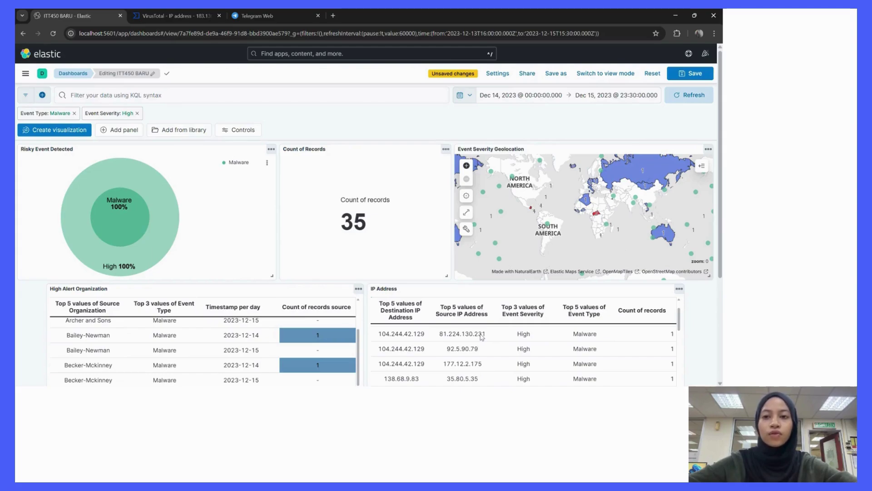
# - Copy the Malware destination IP 104.244.42.129 from the IP Address table and look it up in VirusTotal
pyautogui.moveTo(428, 351)
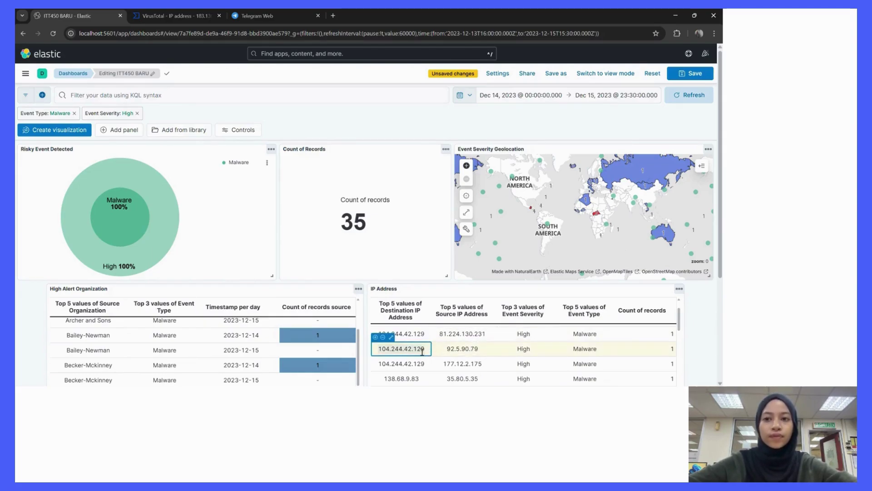
pyautogui.click(188, 16)
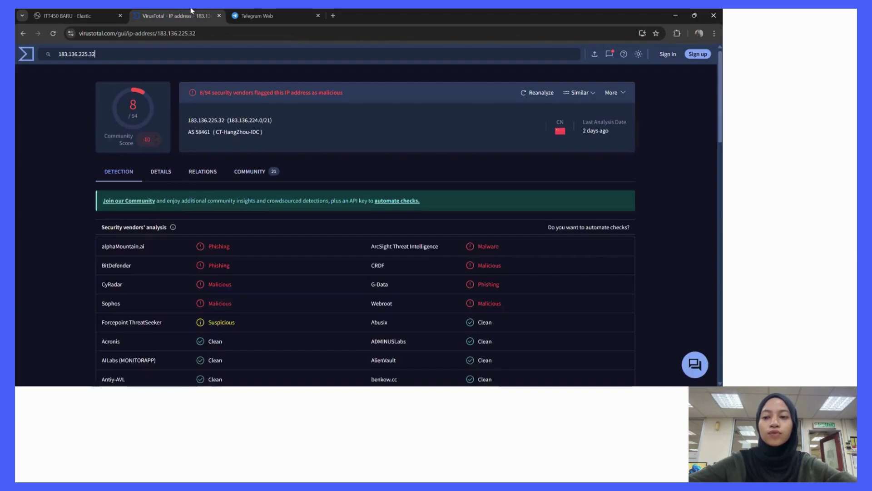
pyautogui.click(131, 56)
pyautogui.hotkey('ctrl', 'a')
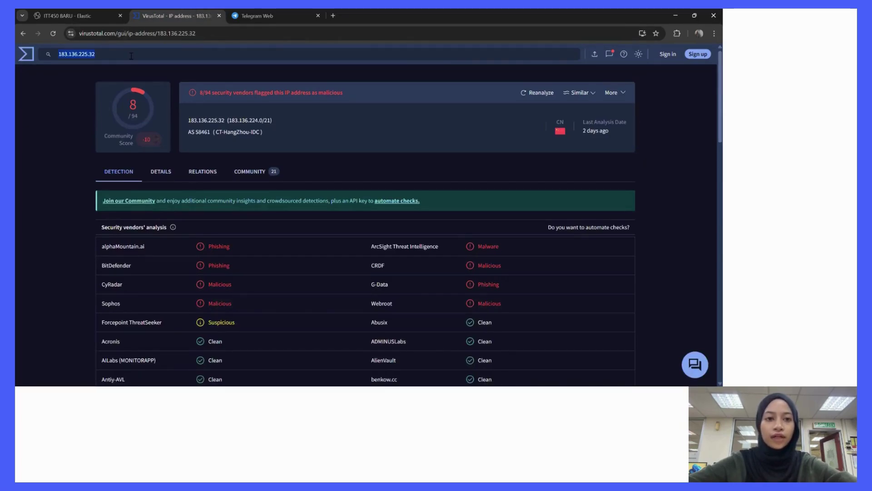
pyautogui.write('104.244.42.129')
pyautogui.press('Return')
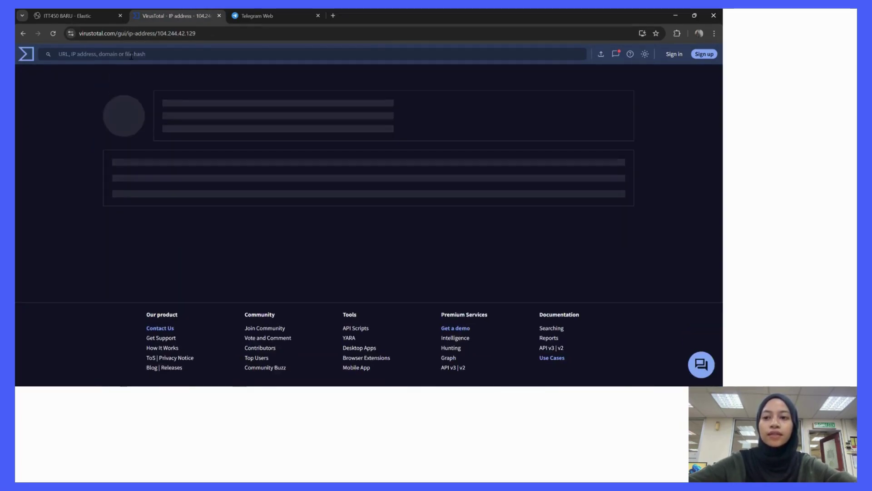
# - Switch the Elastic dashboard filters to Normal events of Low severity and look up the destination IP 1.51.181.4 in VirusTotal
pyautogui.click(89, 14)
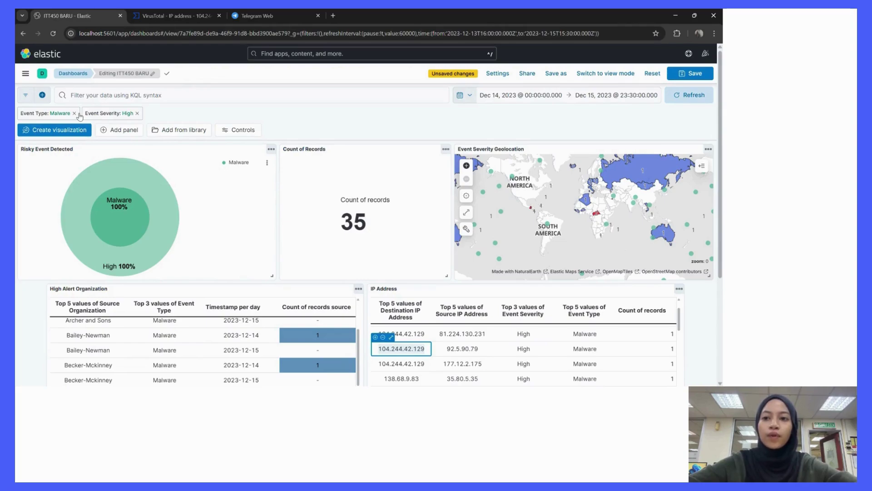
pyautogui.click(75, 113)
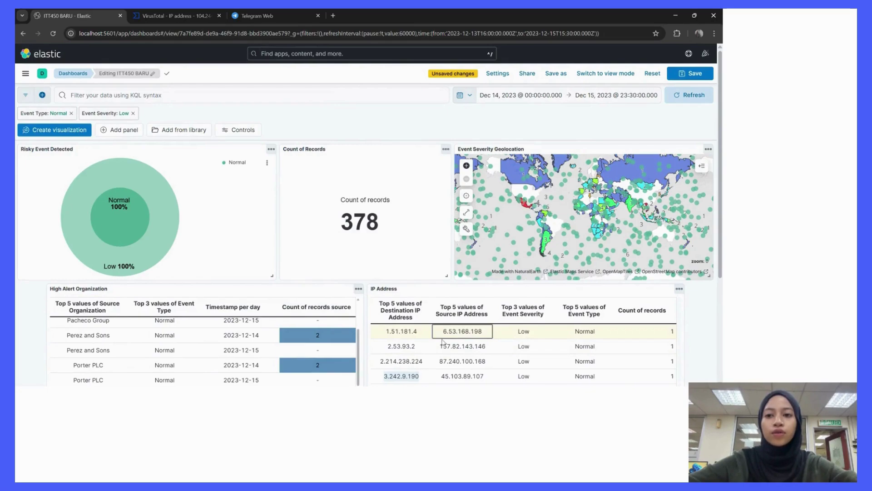
pyautogui.click(411, 334)
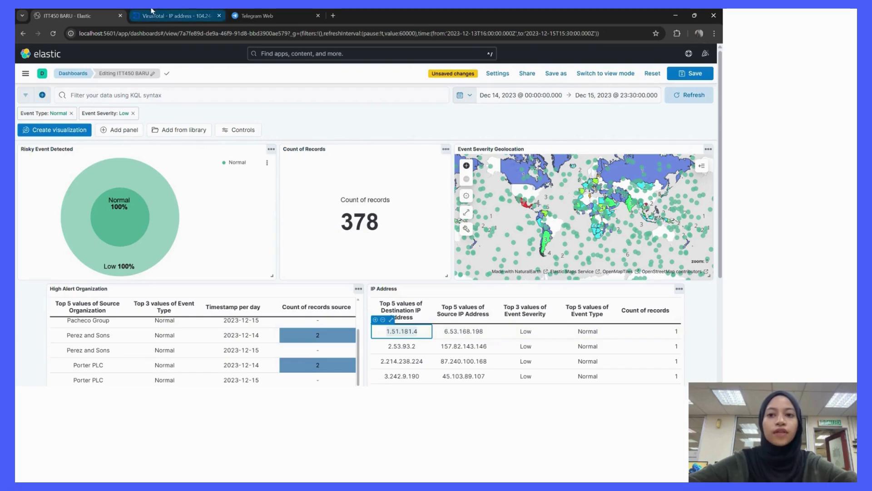
pyautogui.click(176, 15)
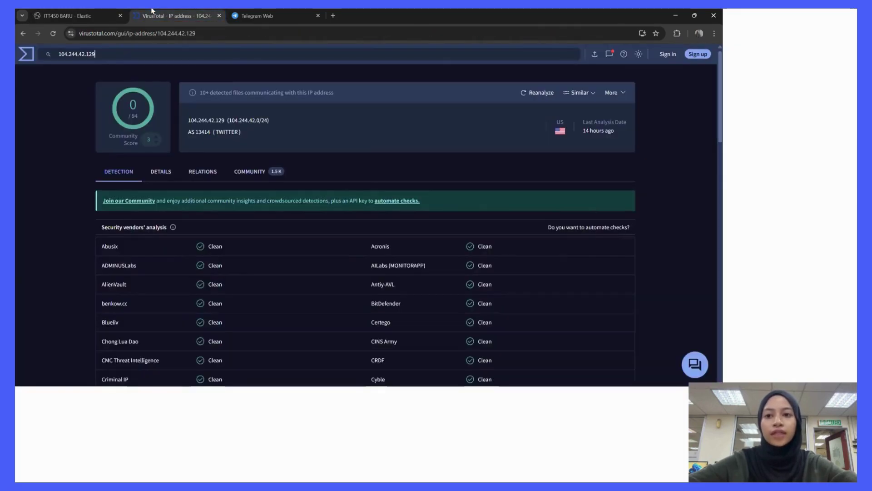
pyautogui.click(167, 60)
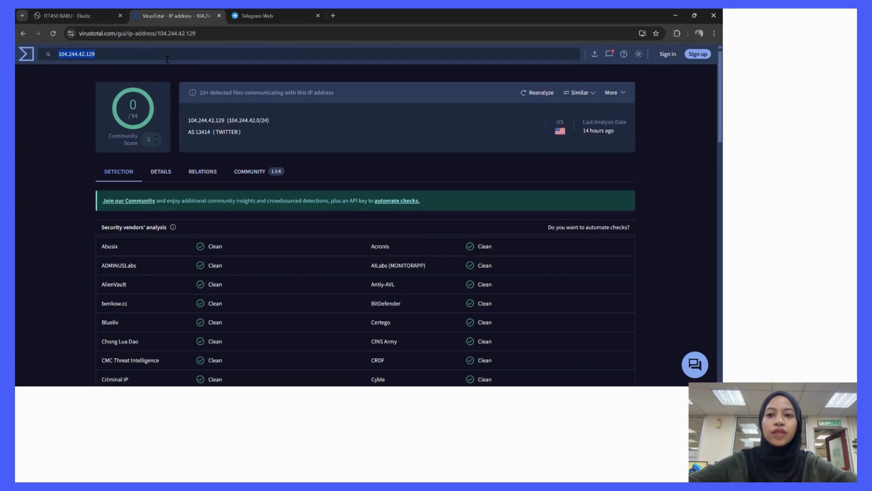
pyautogui.write('1.51.181.4')
pyautogui.press('Return')
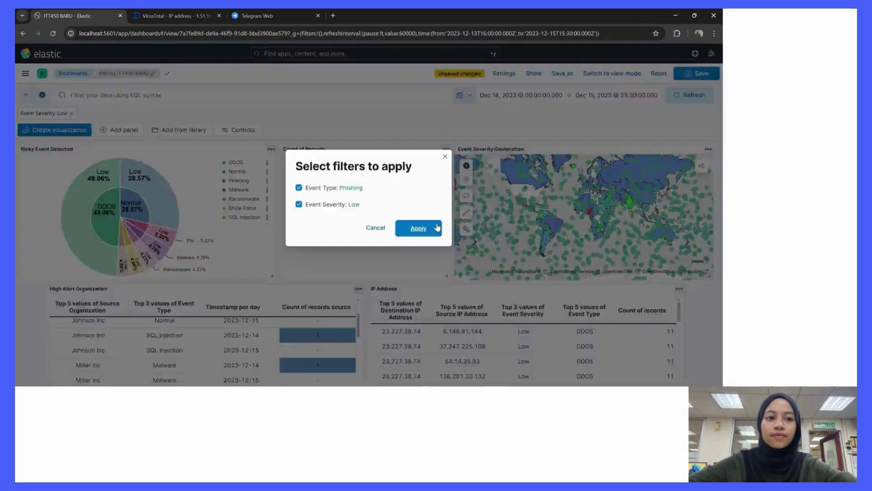
# - Filter the Elastic dashboard to Phishing events of Low severity and look up the destination IP 46.246.4.2 in VirusTotal
pyautogui.click(422, 225)
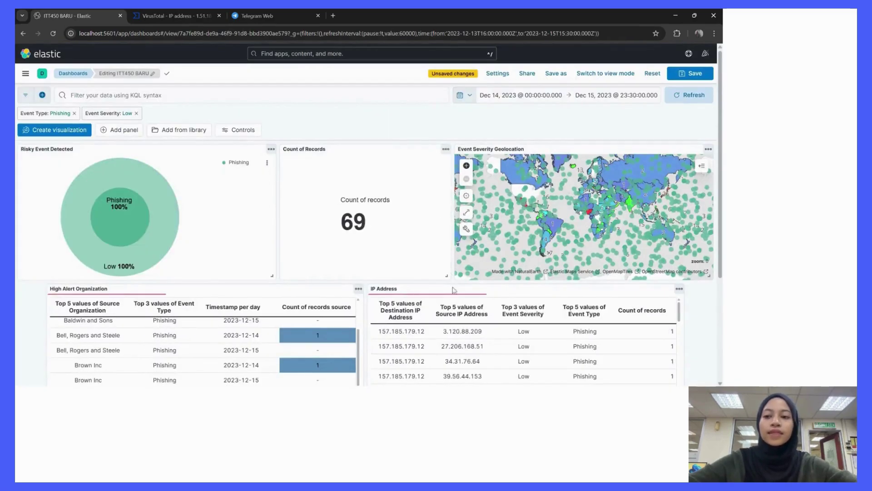
pyautogui.click(460, 348)
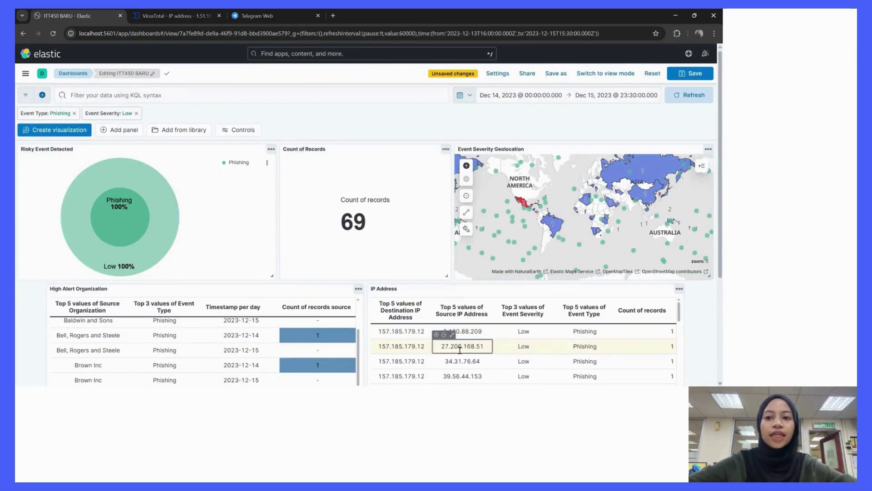
pyautogui.scroll(-5, 460, 350)
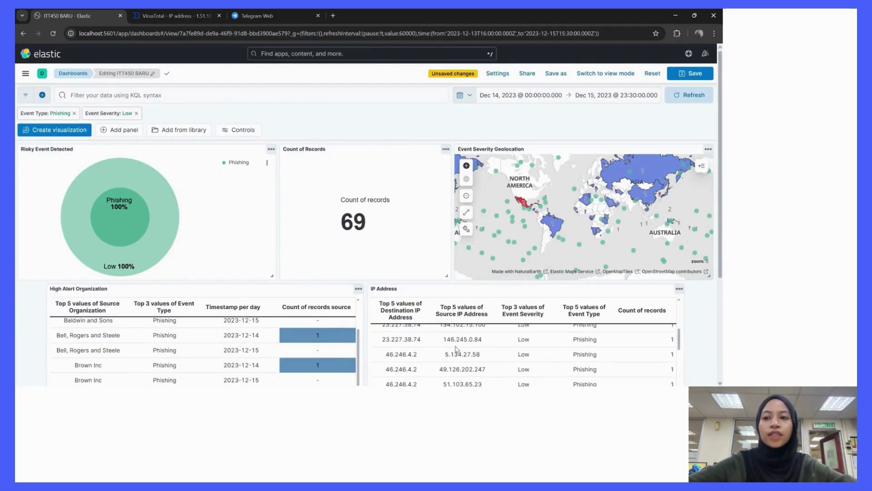
pyautogui.click(409, 353)
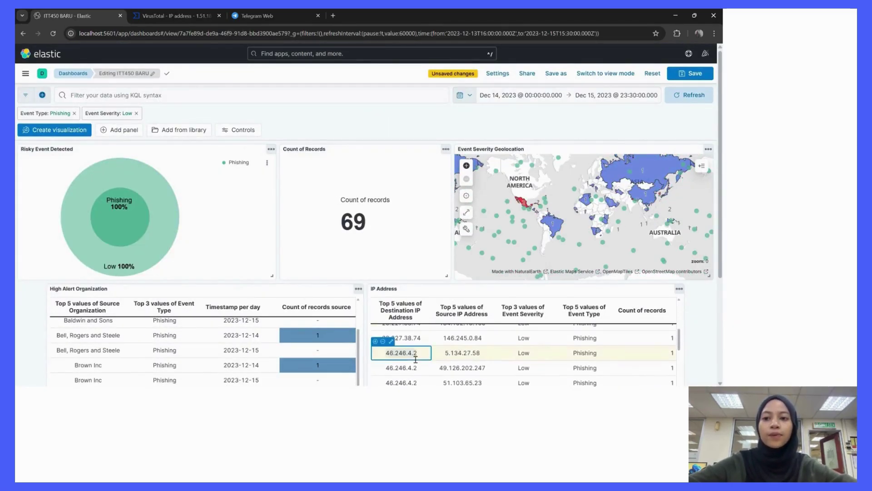
pyautogui.click(176, 16)
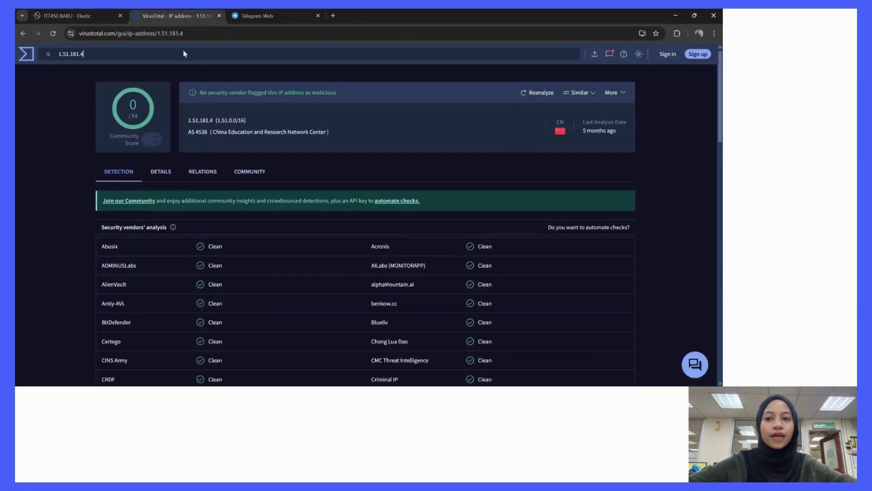
pyautogui.hotkey('ctrl', 'a')
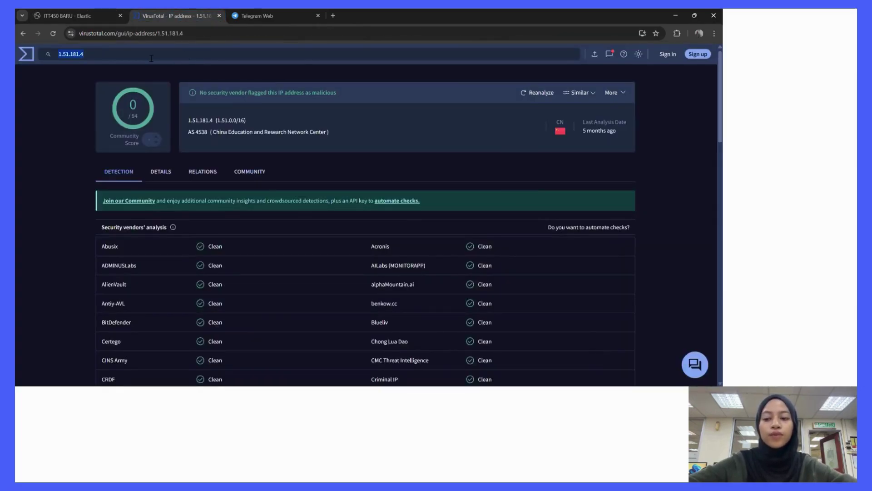
pyautogui.write('46.246.4.2')
pyautogui.press('Return')
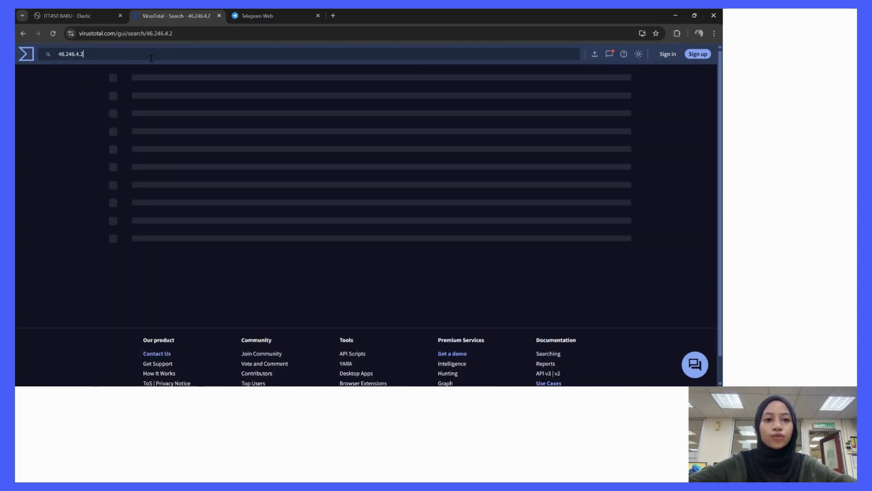